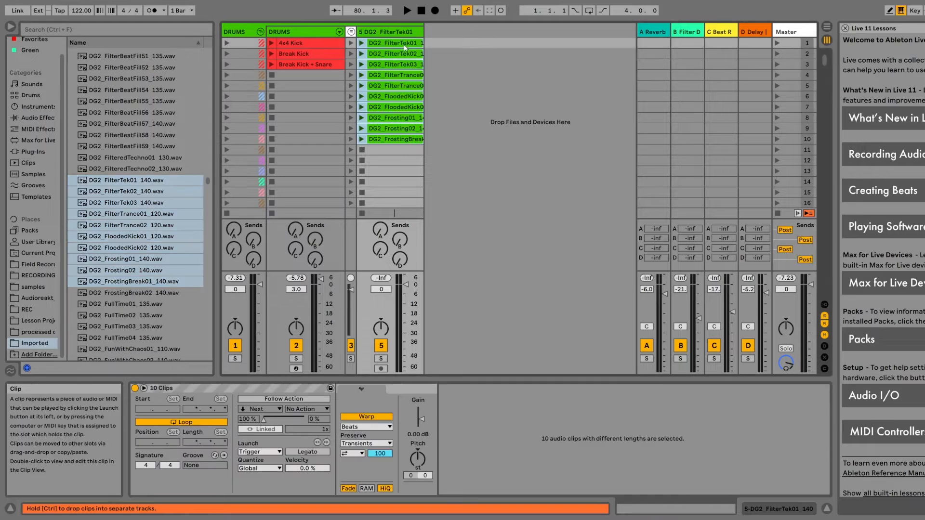
- Delete the ten imported loop clips on track 5 and remove the emptied audio track
{"action": "left_click", "coordinate": [397, 139]}
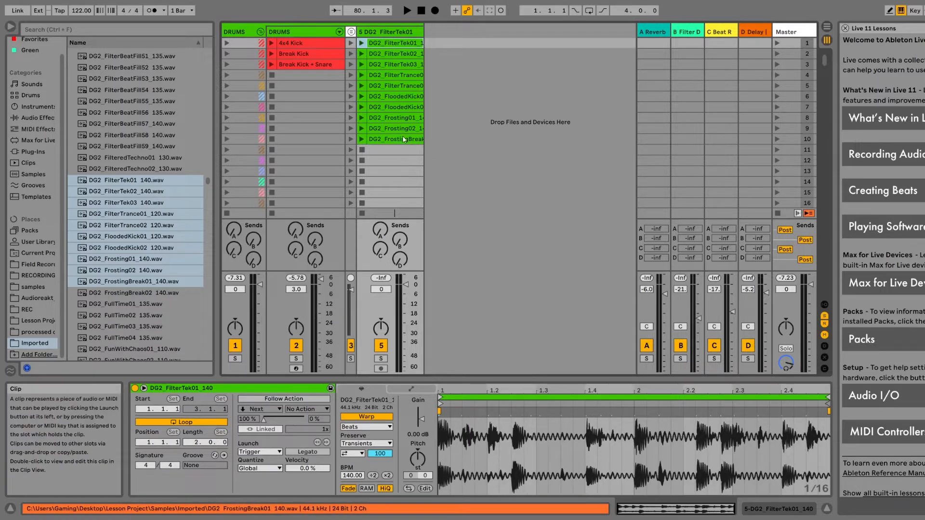
{"action": "left_click", "coordinate": [391, 44], "text": "shift"}
{"action": "key", "text": "Delete"}
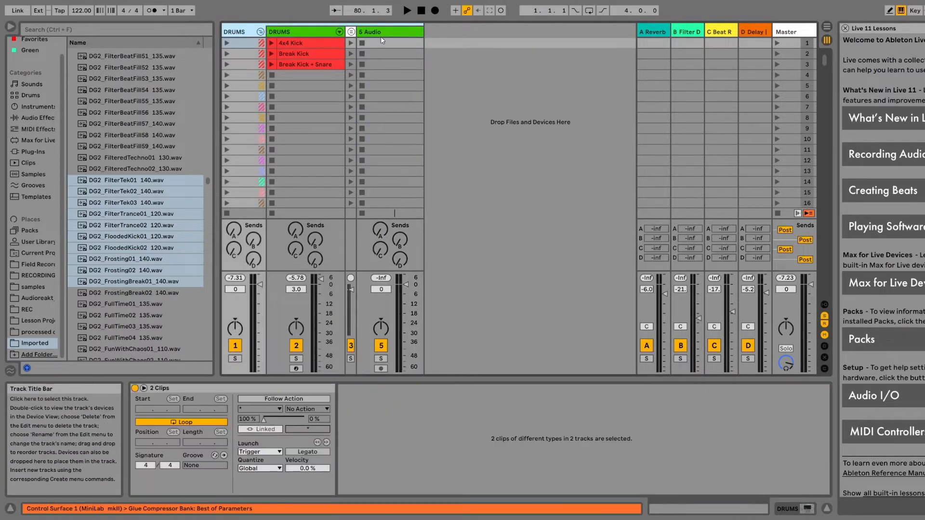
{"action": "left_click", "coordinate": [382, 33]}
{"action": "key", "text": "Delete"}
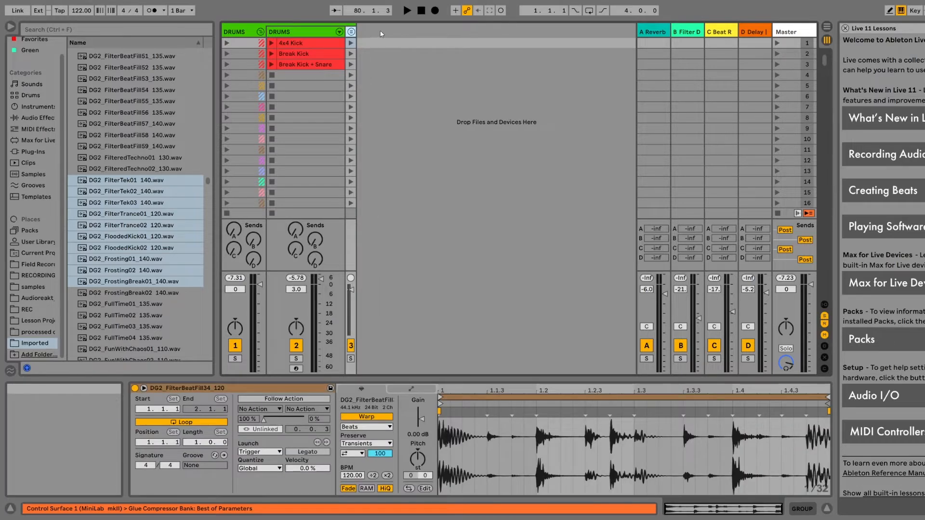
- Unfold group track 3 and audition the first two clips of its GLITCH track
{"action": "left_click", "coordinate": [351, 32]}
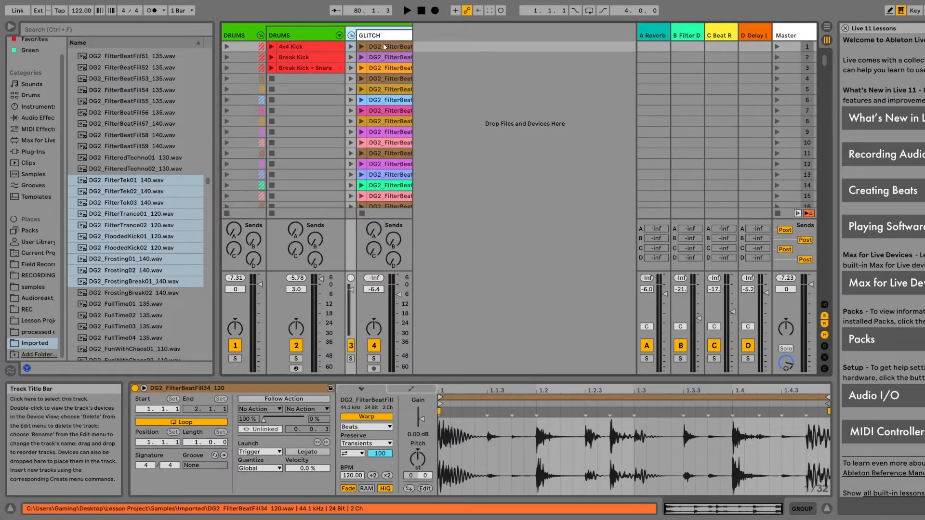
{"action": "left_click_drag", "start_coordinate": [824, 60], "coordinate": [816, 323]}
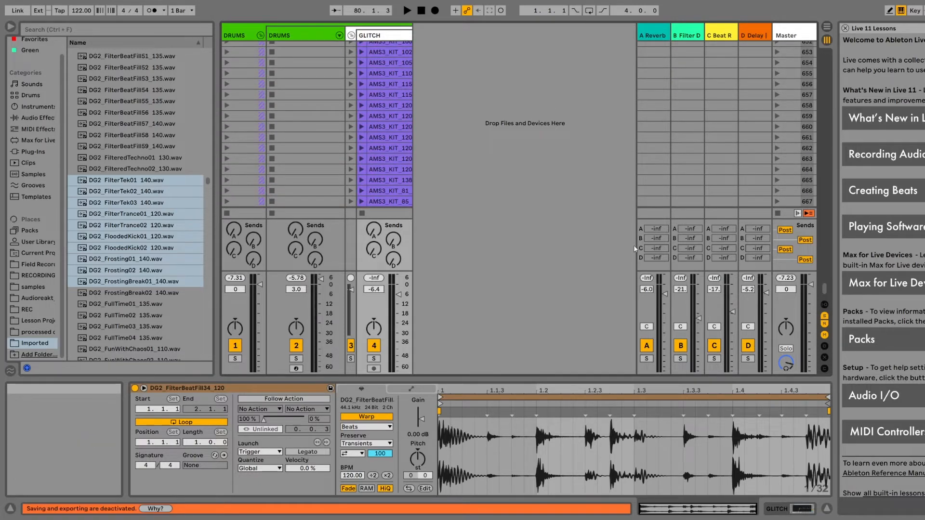
{"action": "left_click", "coordinate": [803, 201]}
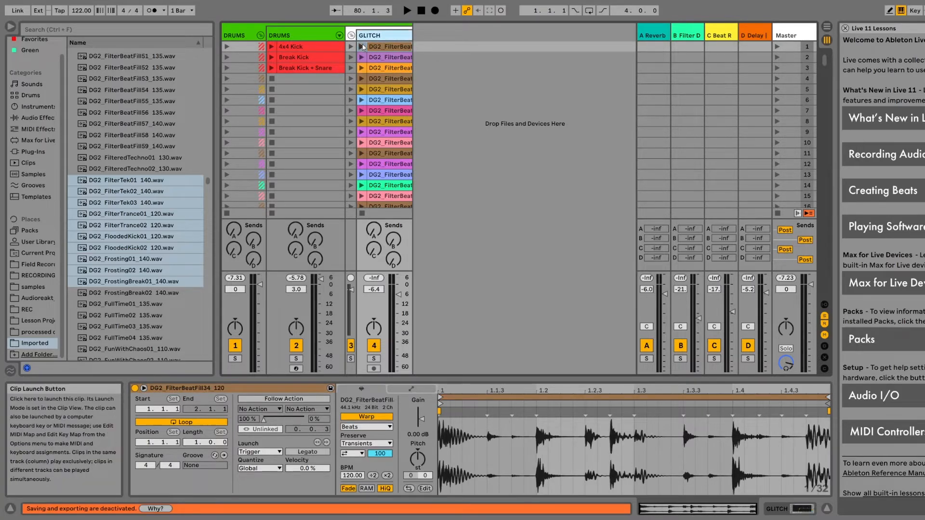
{"action": "left_click", "coordinate": [363, 46]}
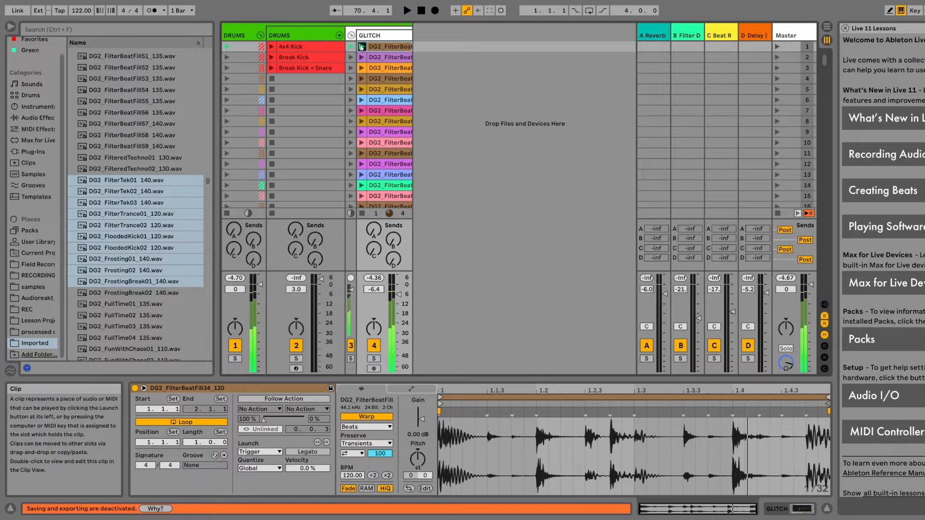
{"action": "left_click", "coordinate": [361, 58]}
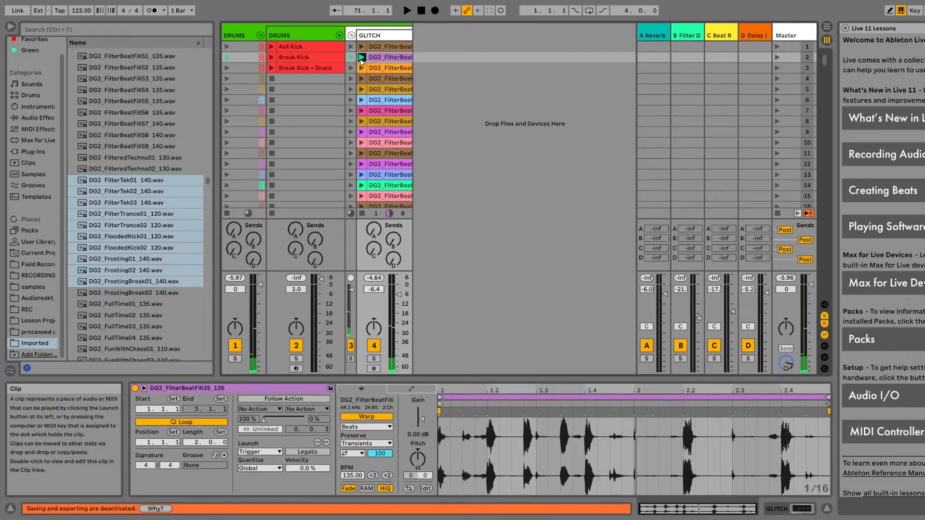
- Select every clip on the GLITCH track, from the first scene through scene 667
{"action": "left_click", "coordinate": [399, 45]}
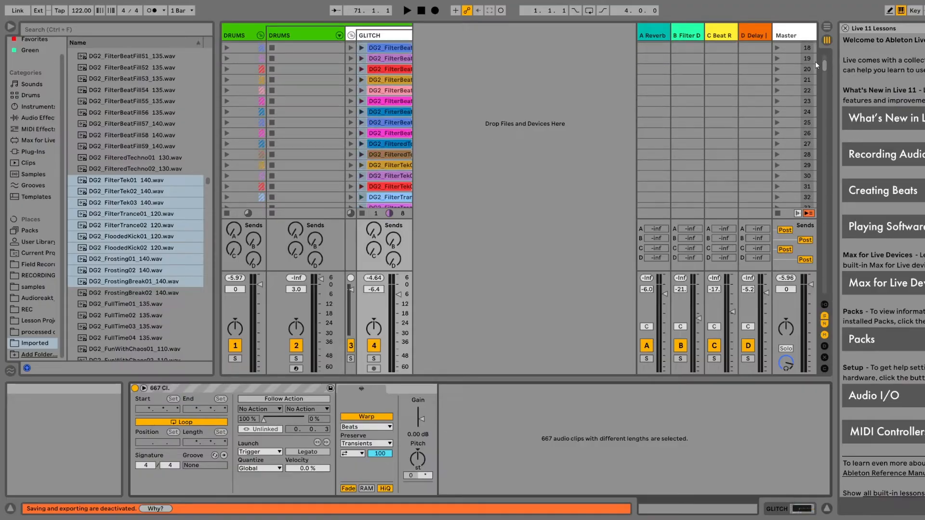
{"action": "scroll", "coordinate": [815, 62], "scroll_direction": "up", "scroll_amount": 6}
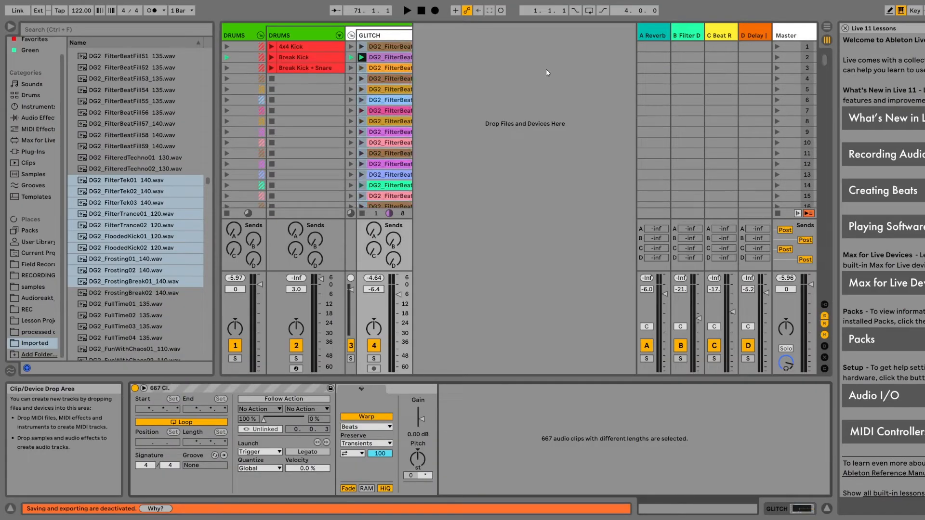
{"action": "left_click", "coordinate": [389, 47]}
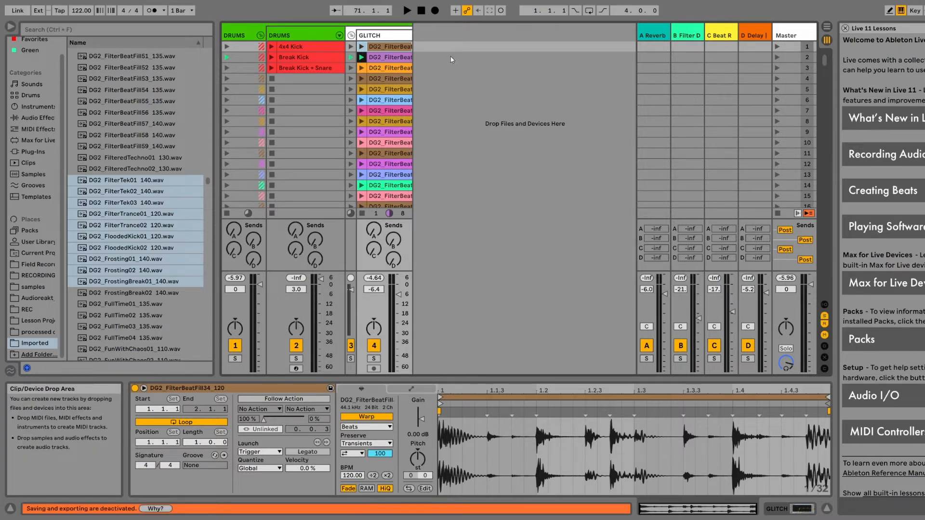
{"action": "left_click", "coordinate": [396, 66]}
{"action": "left_click", "coordinate": [390, 44]}
{"action": "left_click_drag", "start_coordinate": [825, 60], "coordinate": [825, 299]}
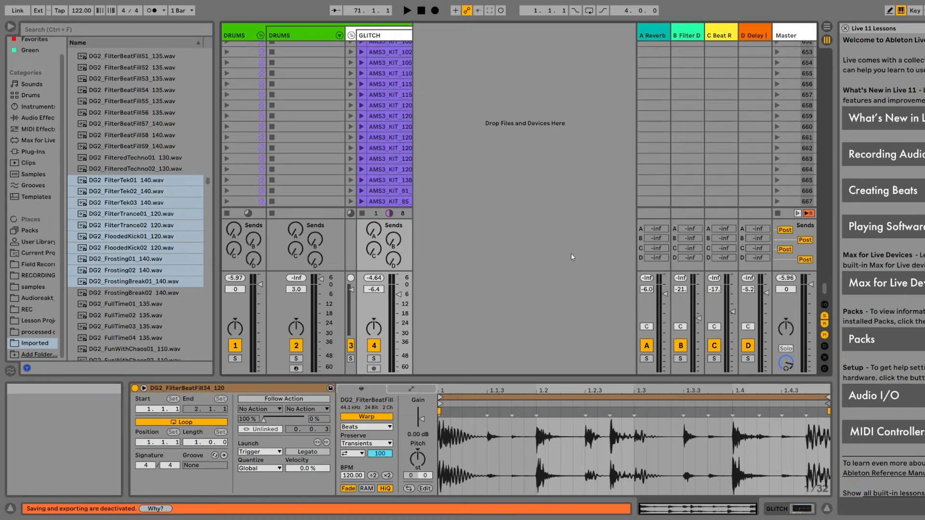
{"action": "left_click", "coordinate": [395, 200], "text": "shift"}
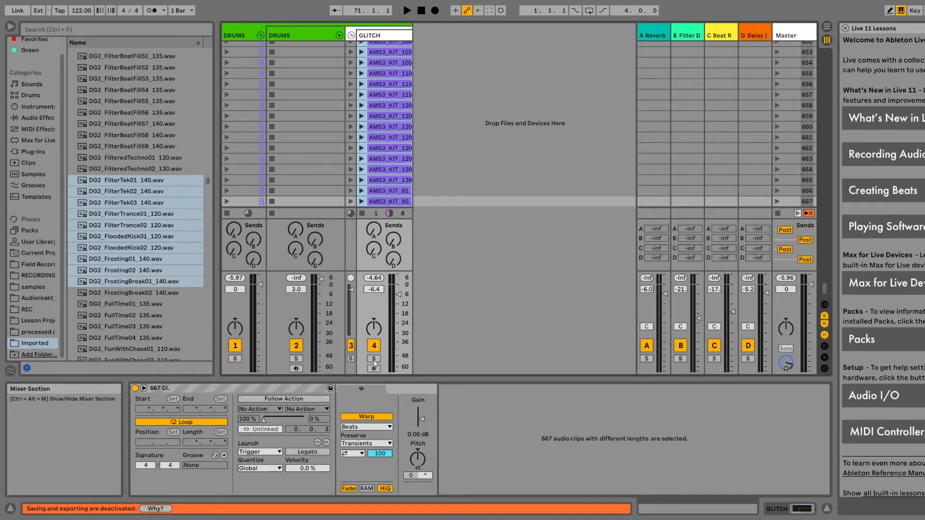
- Enable Follow Action for the selected clips, with the action Any at 100% and an unlinked time of 0.0.3
{"action": "left_click", "coordinate": [144, 389]}
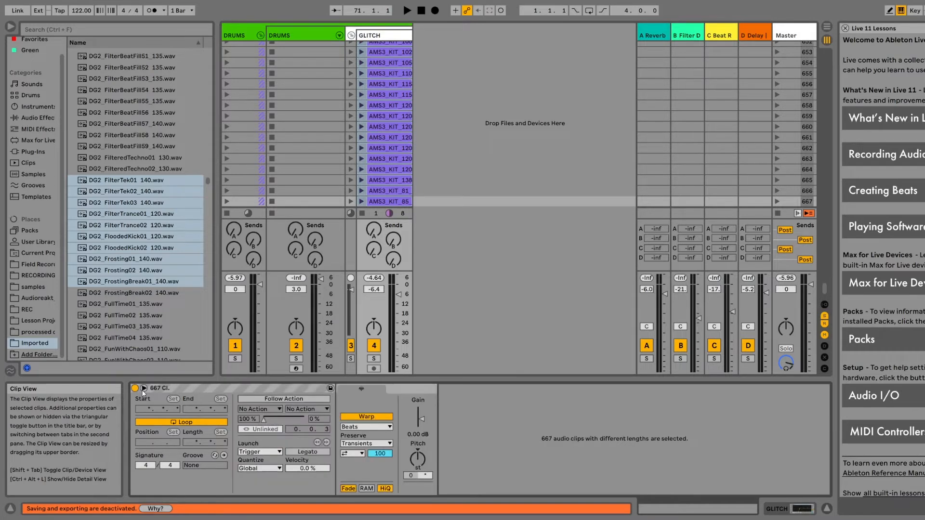
{"action": "left_click", "coordinate": [144, 389]}
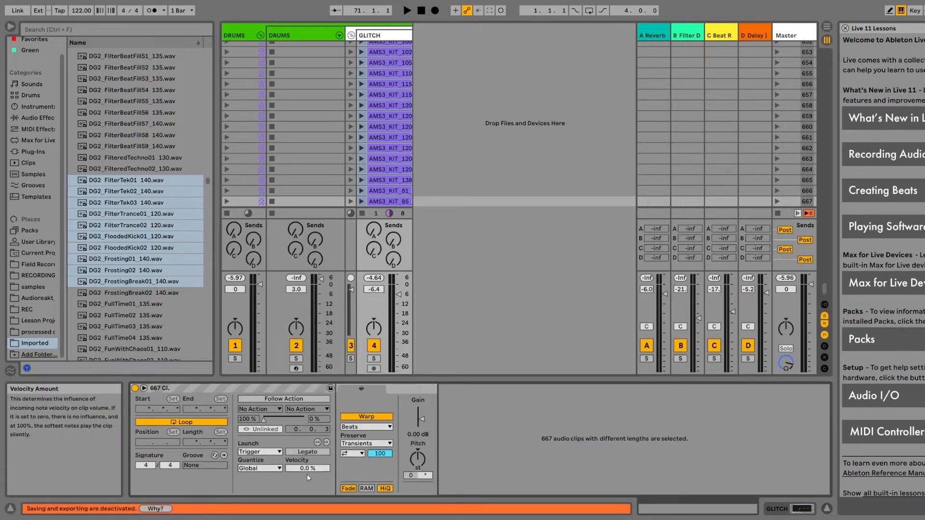
{"action": "left_click", "coordinate": [299, 400]}
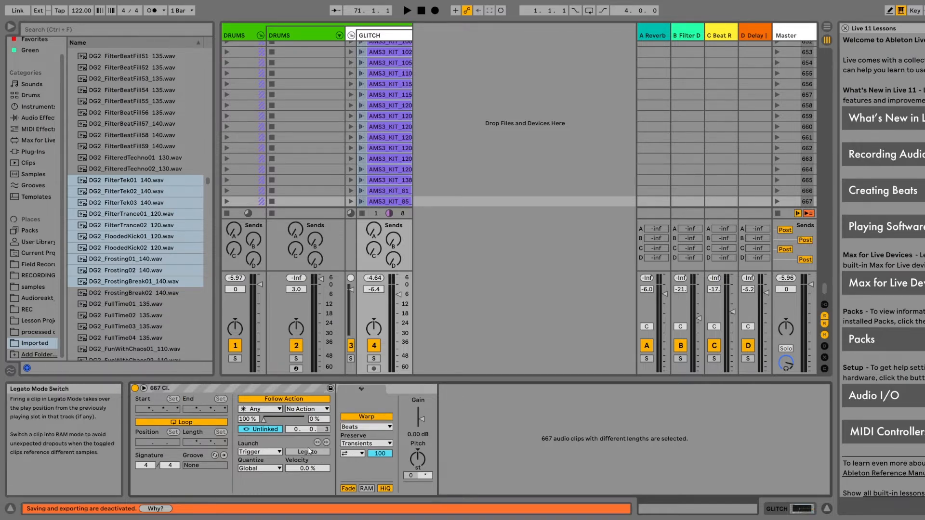
- Try a follow action time of 0.1.0 on the last GLITCH clip, restore 0.0.3, and turn on Legato for that clip
{"action": "left_click", "coordinate": [394, 202]}
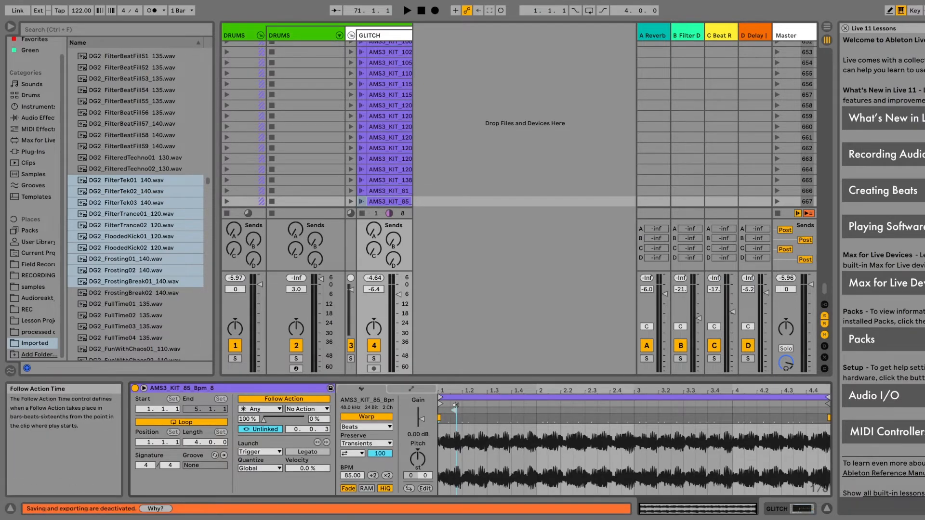
{"action": "left_click_drag", "start_coordinate": [459, 413], "coordinate": [512, 426]}
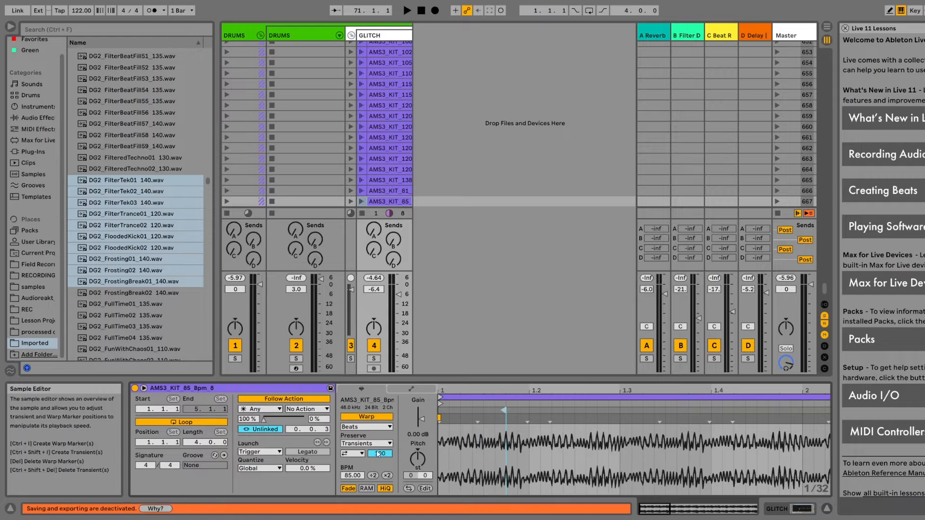
{"action": "scroll", "coordinate": [328, 429], "scroll_direction": "up", "scroll_amount": 1}
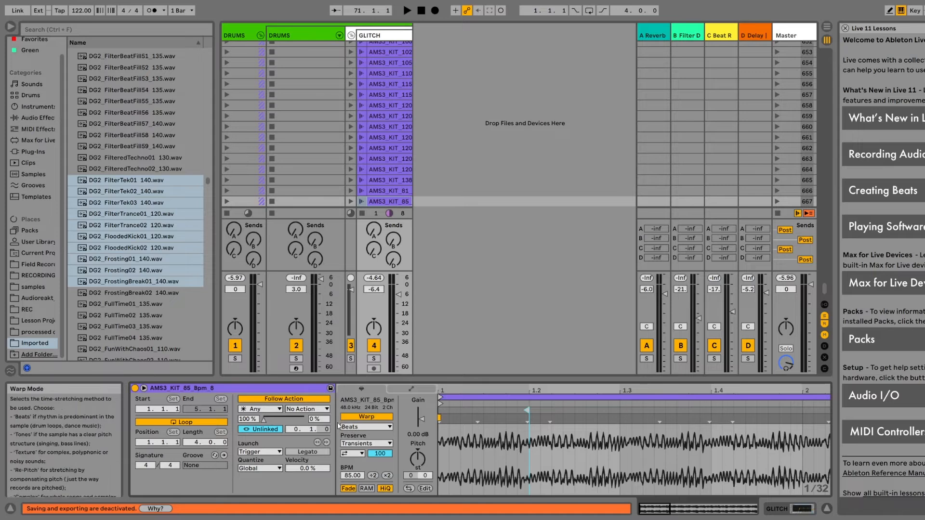
{"action": "scroll", "coordinate": [328, 429], "scroll_direction": "down", "scroll_amount": 1}
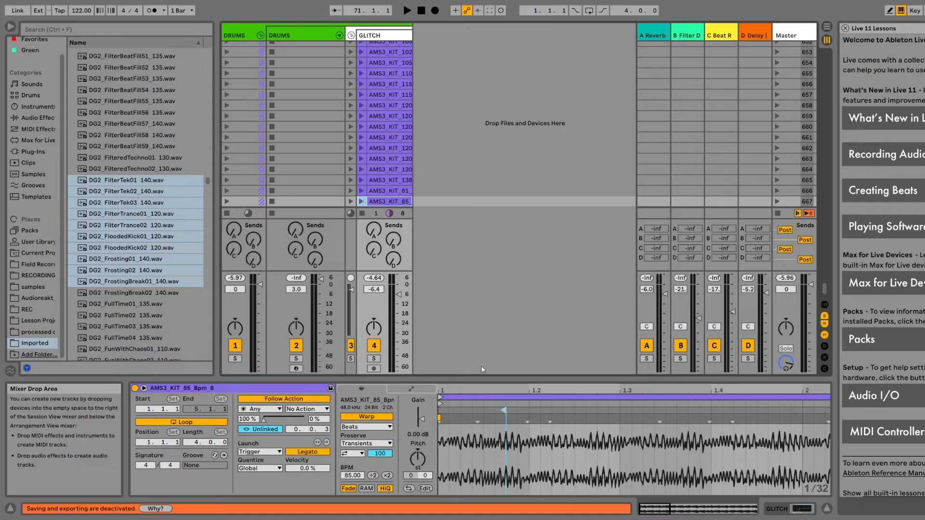
{"action": "left_click", "coordinate": [328, 452]}
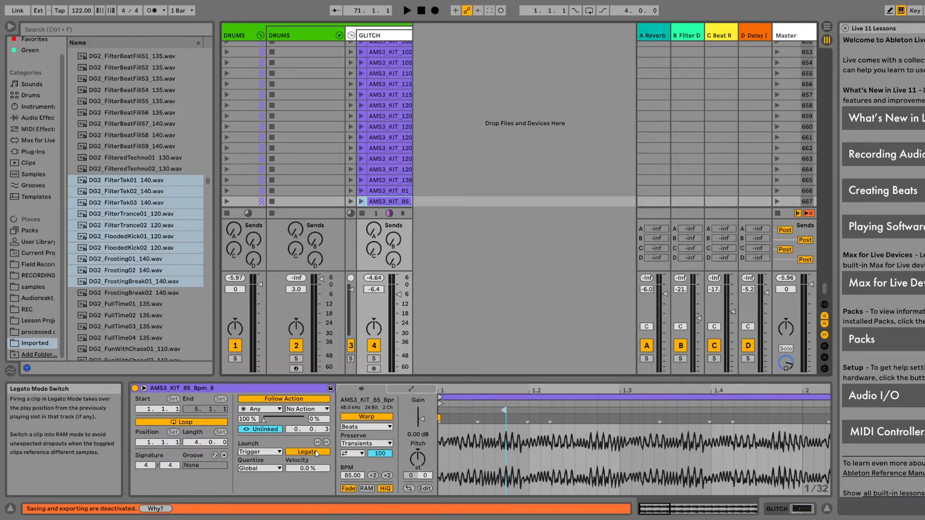
- Inspect several other GLITCH clips to compare their follow action and Legato settings
{"action": "left_click", "coordinate": [383, 139]}
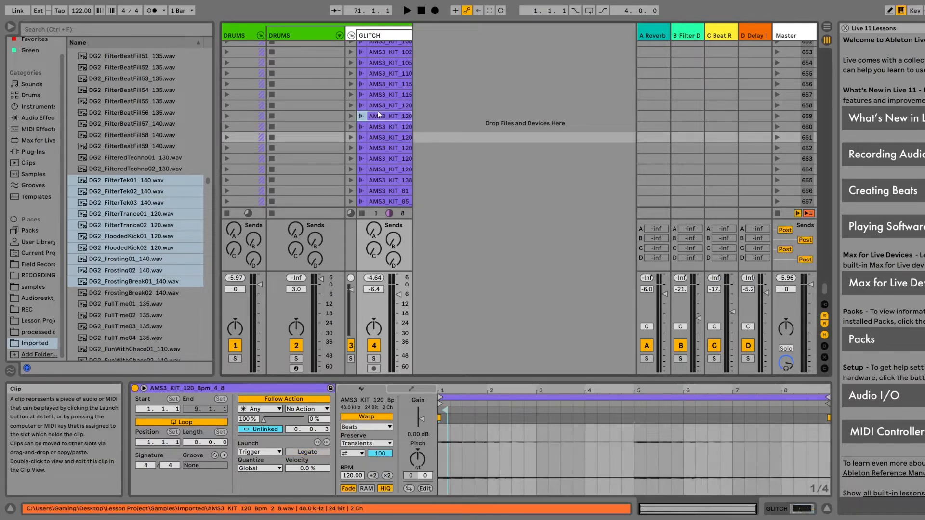
{"action": "left_click", "coordinate": [380, 115]}
{"action": "scroll", "coordinate": [388, 169], "scroll_direction": "up", "scroll_amount": 7}
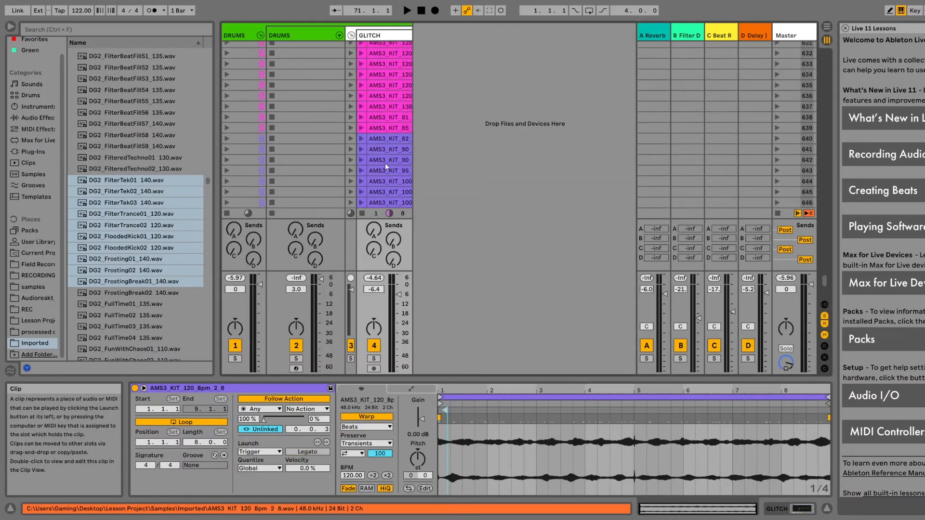
{"action": "scroll", "coordinate": [386, 163], "scroll_direction": "up", "scroll_amount": 1}
{"action": "left_click", "coordinate": [375, 103]}
{"action": "scroll", "coordinate": [380, 95], "scroll_direction": "up", "scroll_amount": 5}
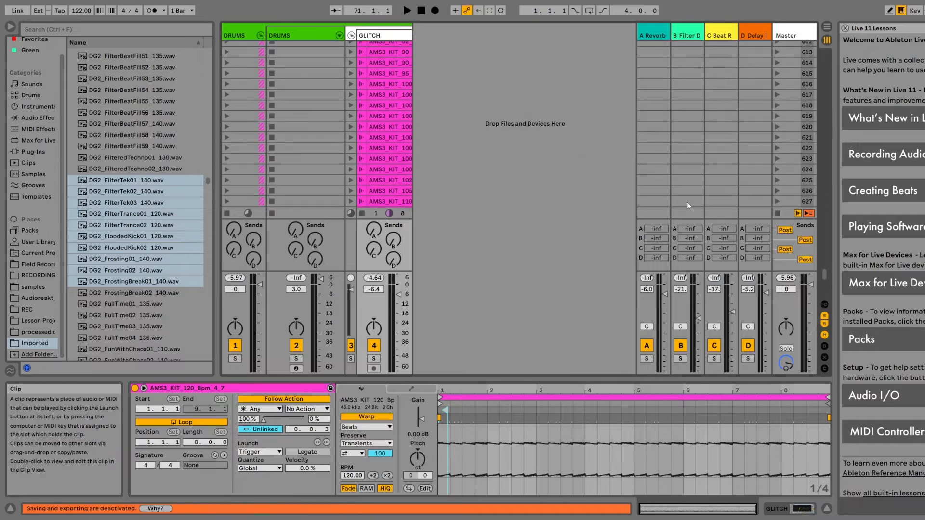
{"action": "left_click_drag", "start_coordinate": [825, 274], "coordinate": [825, 164]}
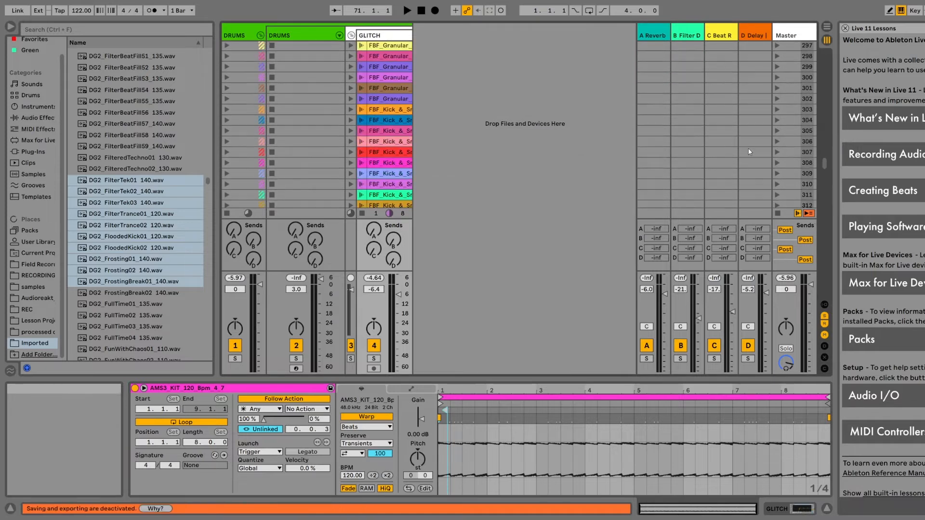
{"action": "left_click", "coordinate": [391, 125]}
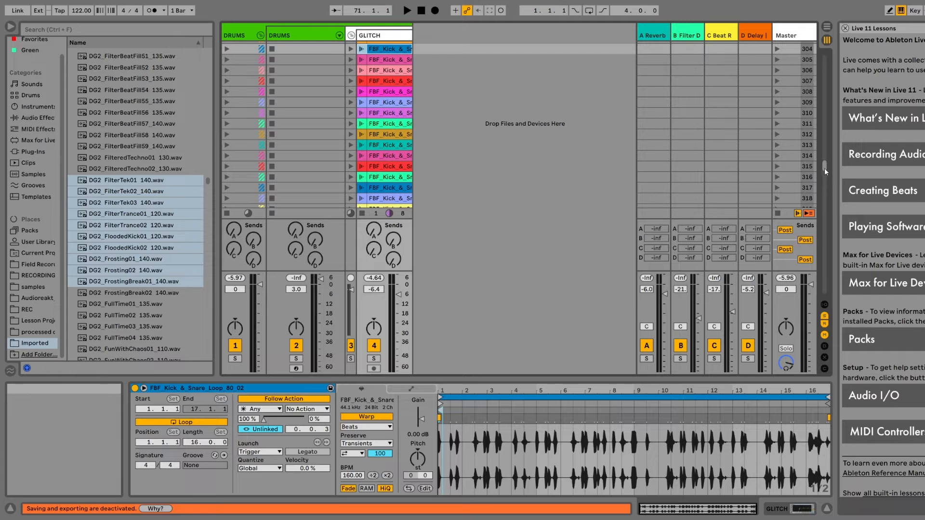
- Select all GLITCH clips from the last to the first, turn on Legato for them, and check the first clip
{"action": "left_click_drag", "start_coordinate": [825, 169], "coordinate": [822, 312]}
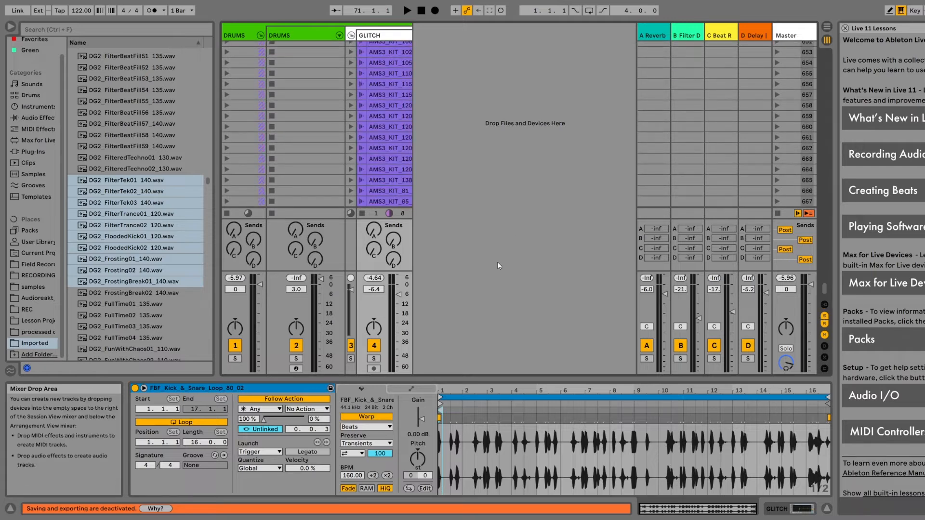
{"action": "left_click", "coordinate": [401, 202]}
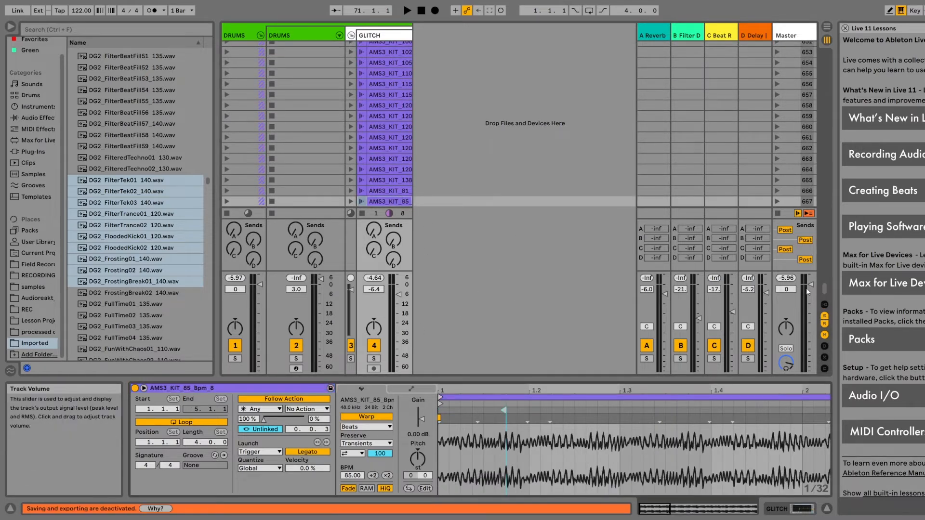
{"action": "left_click_drag", "start_coordinate": [827, 291], "coordinate": [825, 57]}
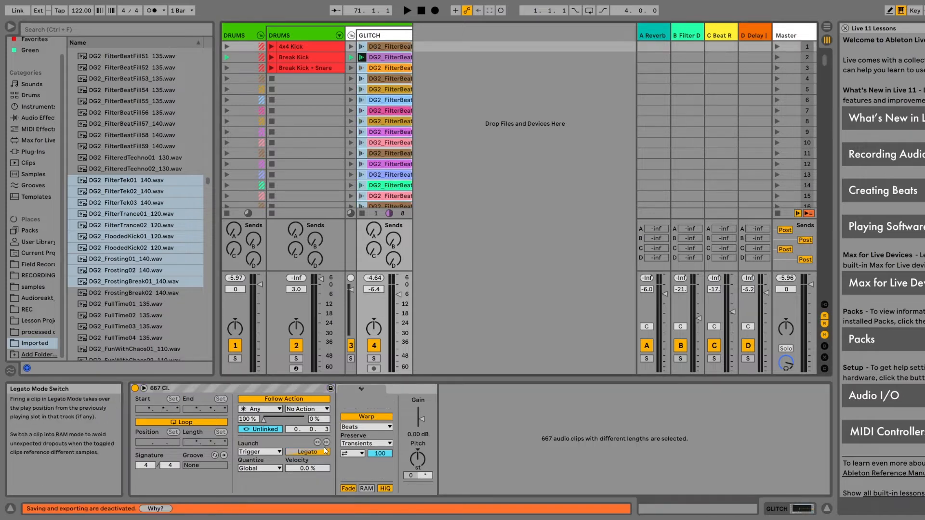
{"action": "left_click", "coordinate": [396, 47]}
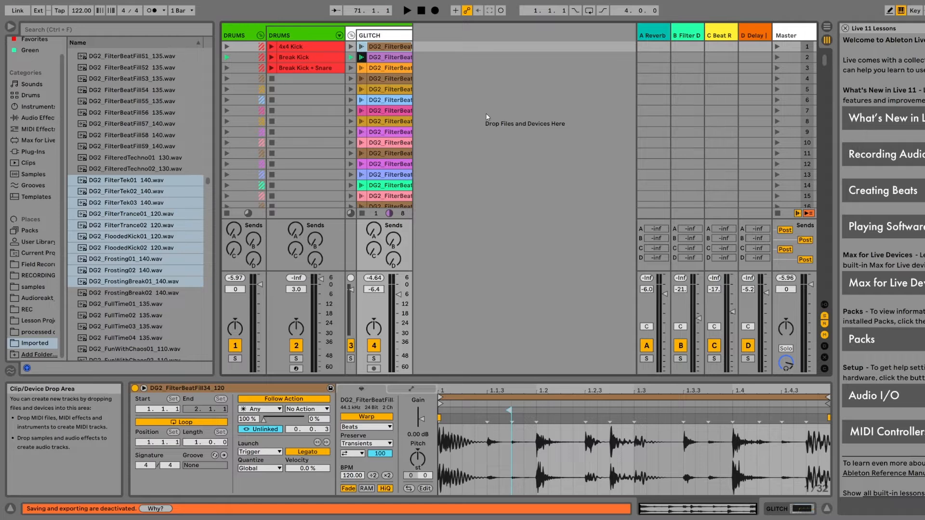
- Start playback, hide the clip detail view, and look down the GLITCH track as the follow actions run
{"action": "key", "text": "space"}
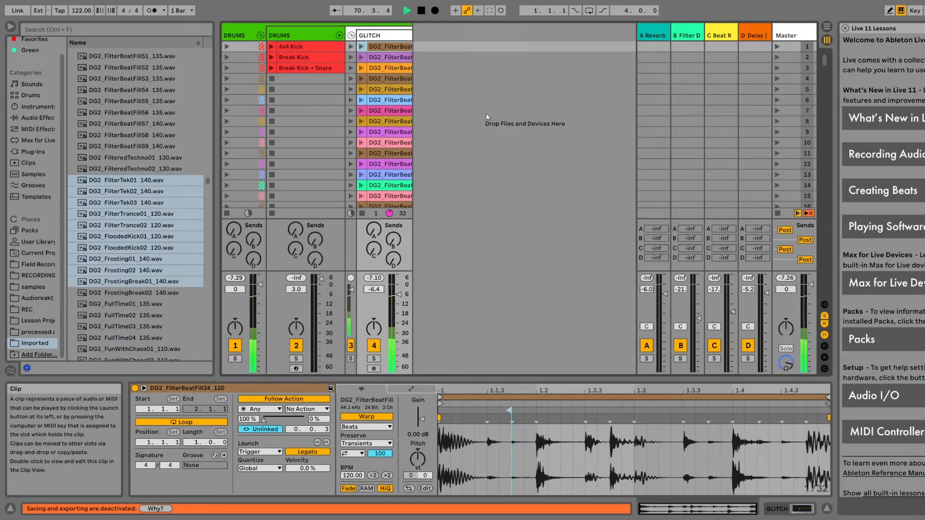
{"action": "key", "text": "ctrl+alt+l"}
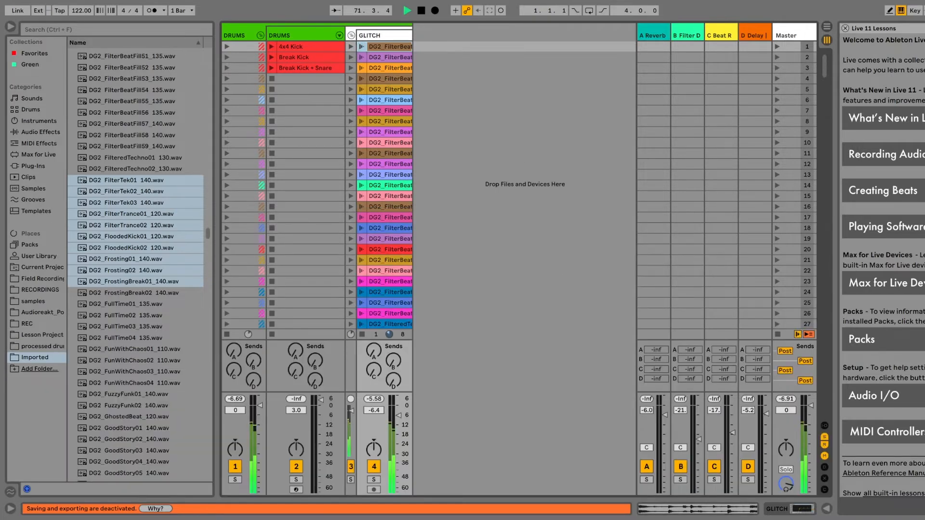
{"action": "scroll", "coordinate": [816, 162], "scroll_direction": "down", "scroll_amount": 20}
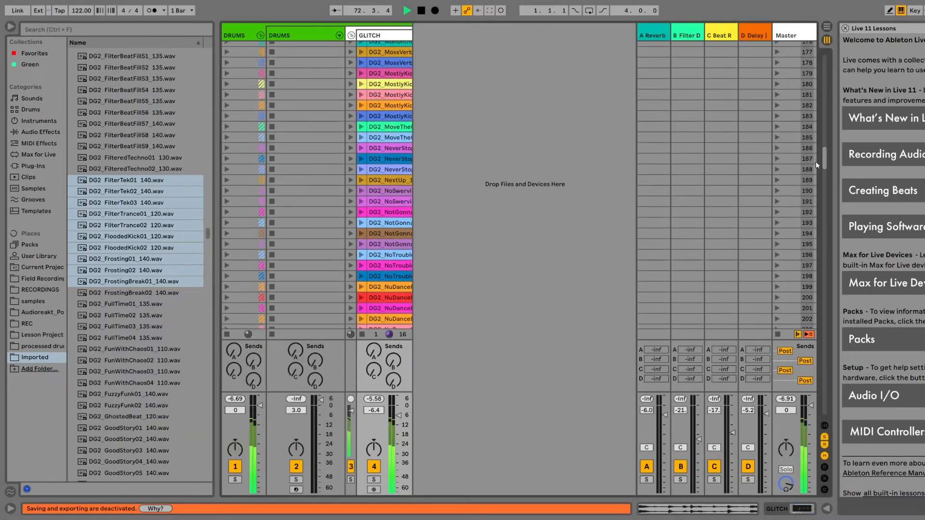
{"action": "scroll", "coordinate": [815, 166], "scroll_direction": "down", "scroll_amount": 15}
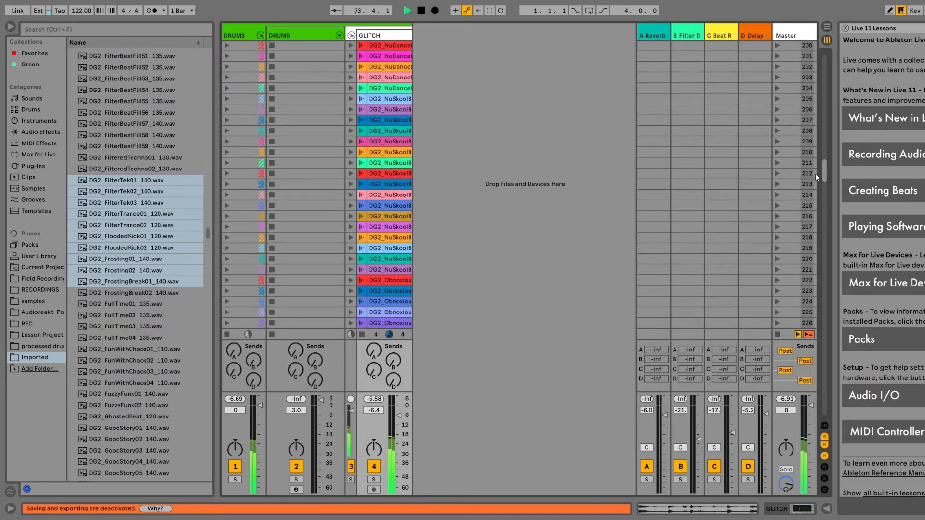
{"action": "scroll", "coordinate": [812, 204], "scroll_direction": "down", "scroll_amount": 20}
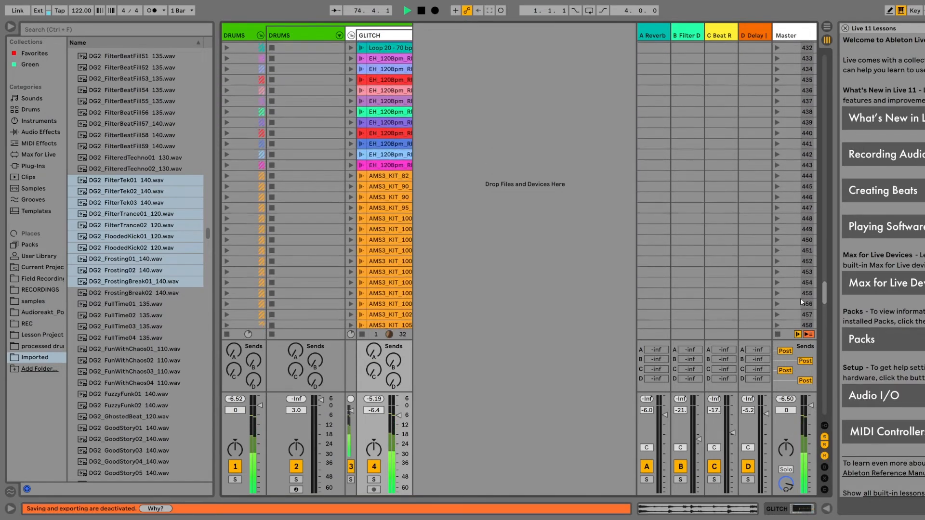
- Play the 4x4 Kick clip alongside the GLITCH track and lower the GLITCH volume to -10.9 dB
{"action": "scroll", "coordinate": [802, 333], "scroll_direction": "up", "scroll_amount": 20}
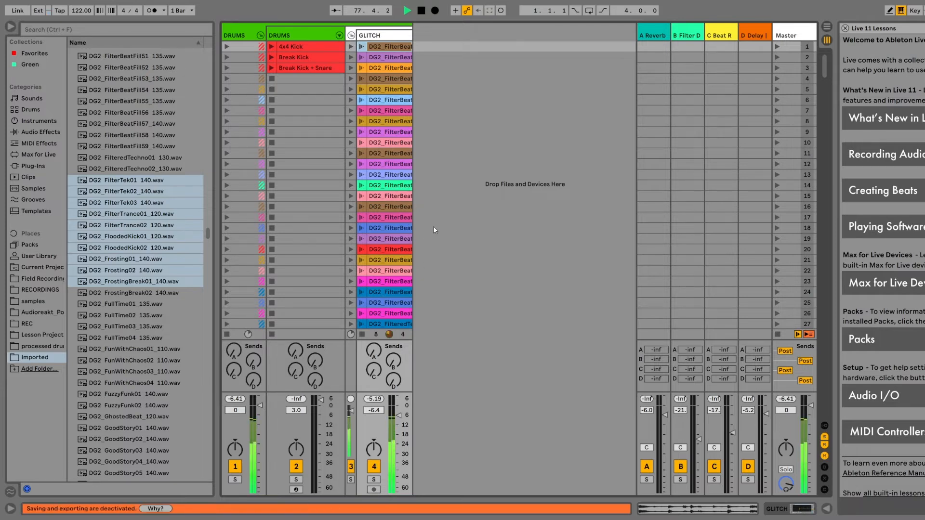
{"action": "key", "text": "space"}
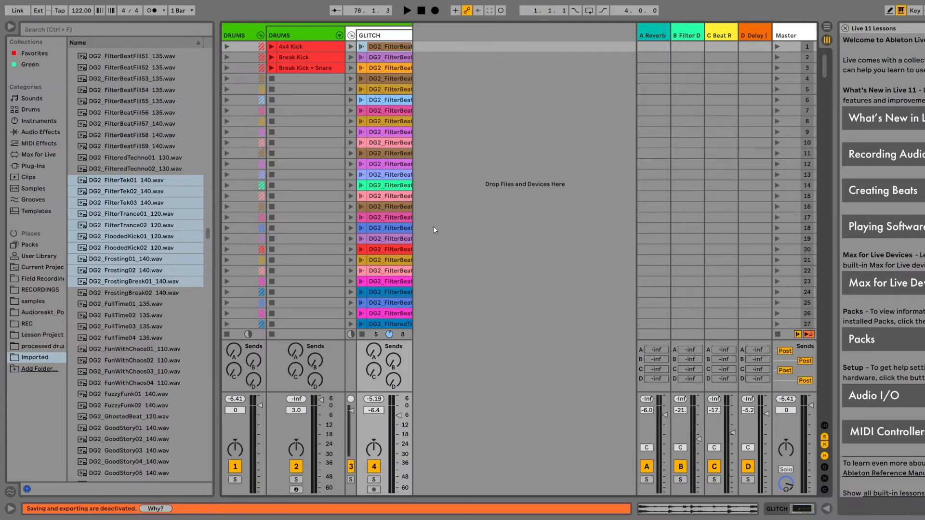
{"action": "left_click", "coordinate": [314, 50]}
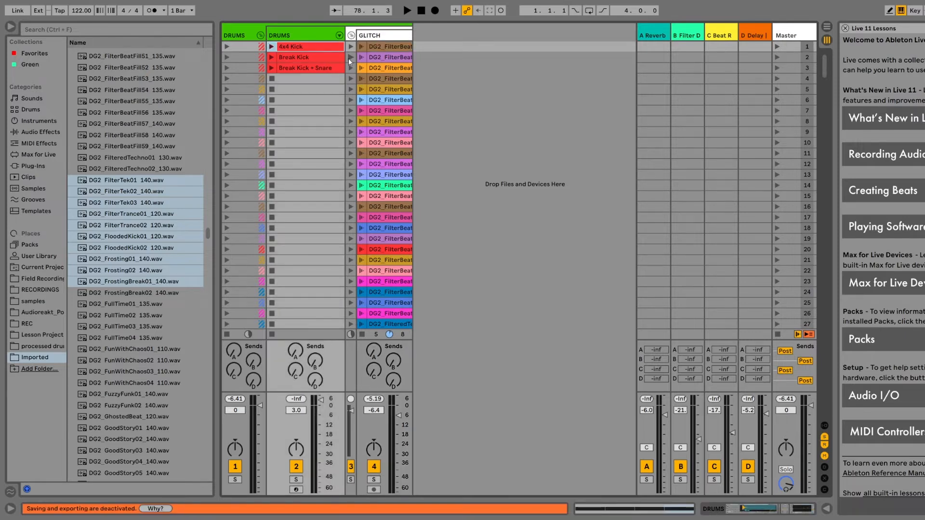
{"action": "key", "text": "Return"}
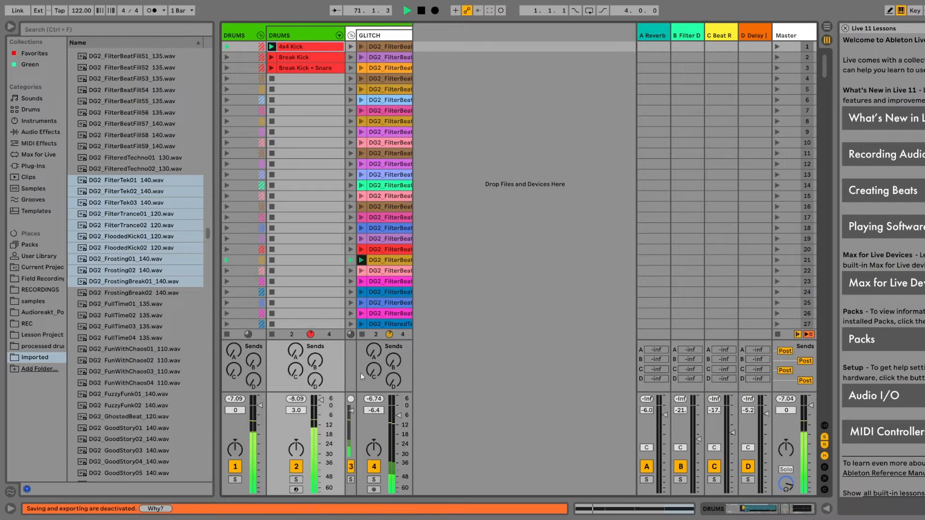
{"action": "left_click_drag", "start_coordinate": [398, 415], "coordinate": [398, 423]}
{"action": "scroll", "coordinate": [398, 423], "scroll_direction": "down", "scroll_amount": 2}
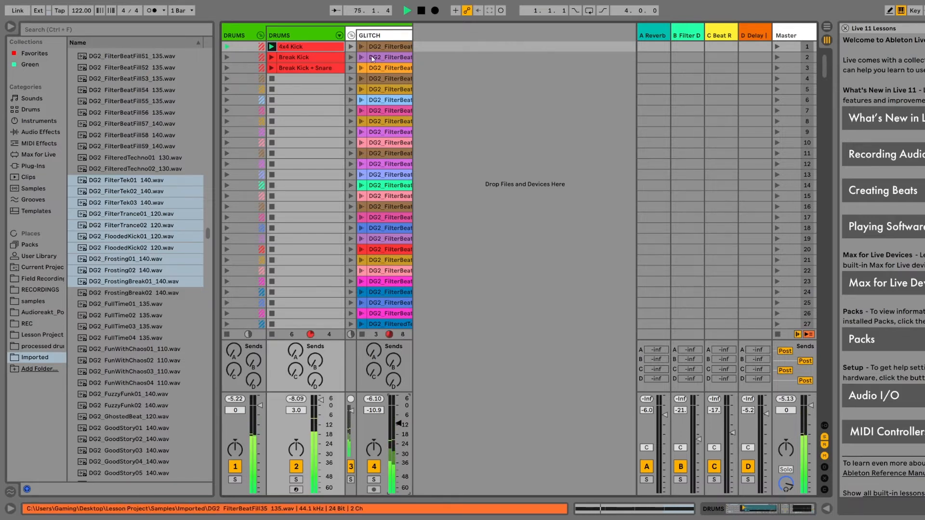
- Audition the Break Kick and Break Kick + Snare clips in turn against the GLITCH track
{"action": "left_click", "coordinate": [334, 57]}
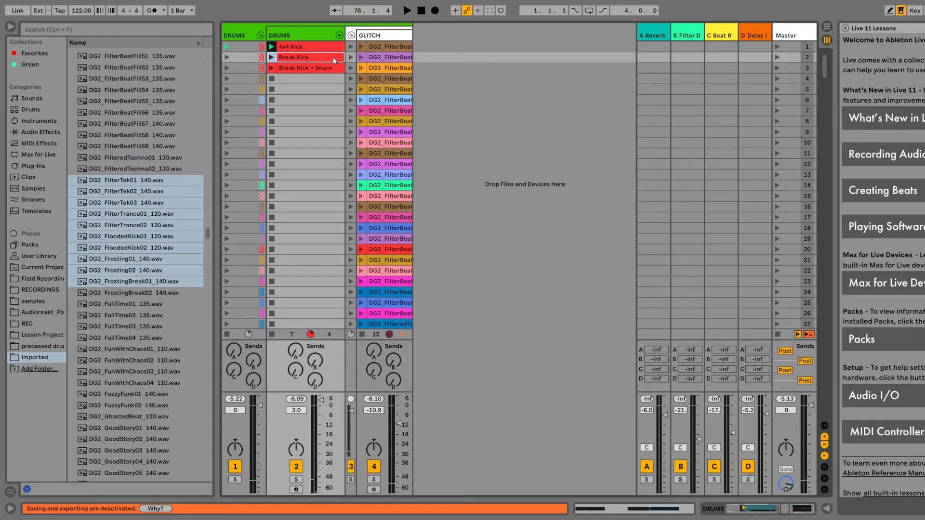
{"action": "key", "text": "Return"}
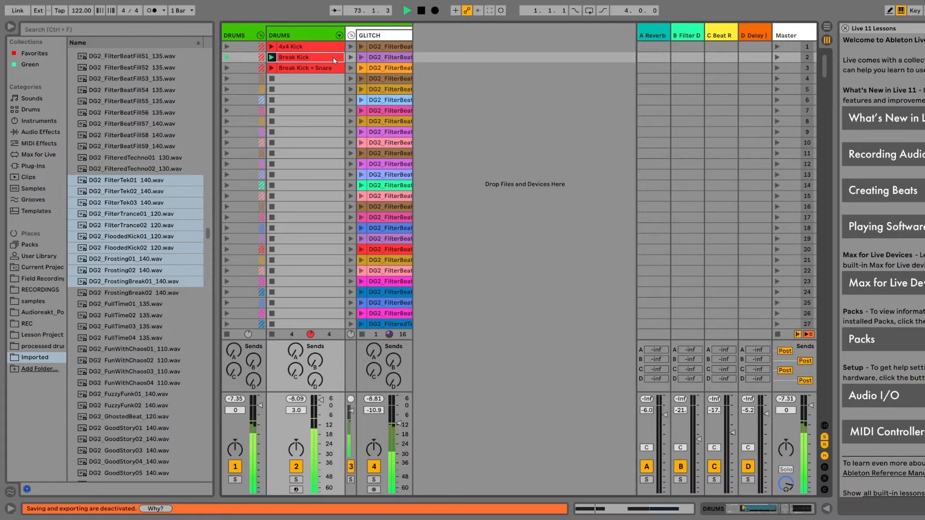
{"action": "key", "text": "space"}
{"action": "left_click", "coordinate": [336, 72]}
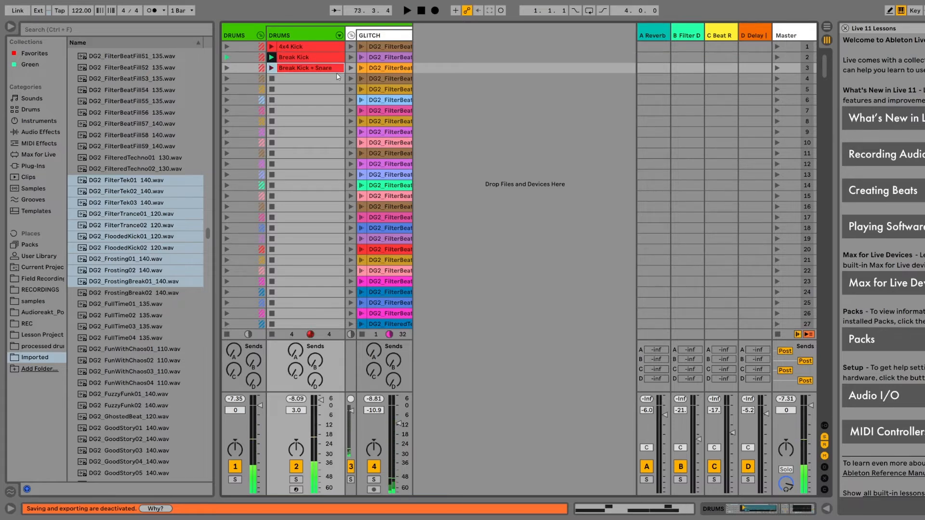
{"action": "key", "text": "Return"}
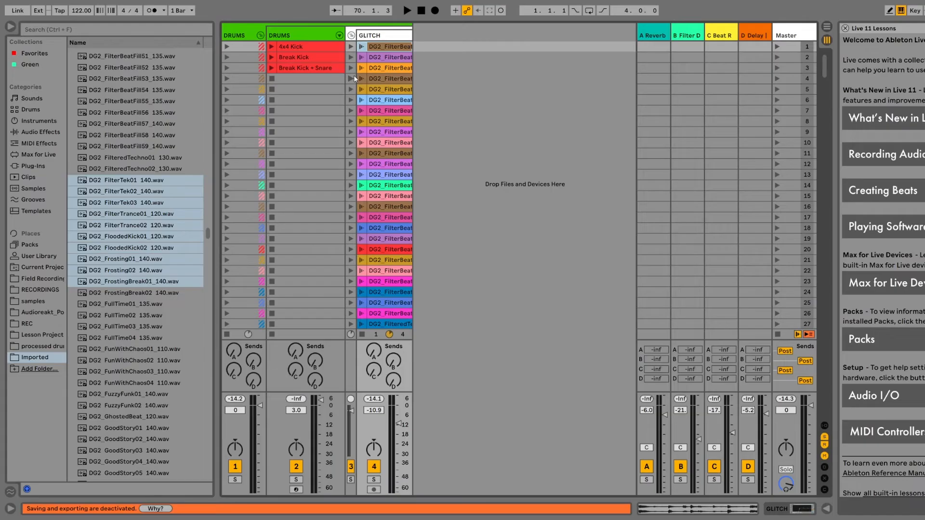
{"action": "key", "text": "Tab"}
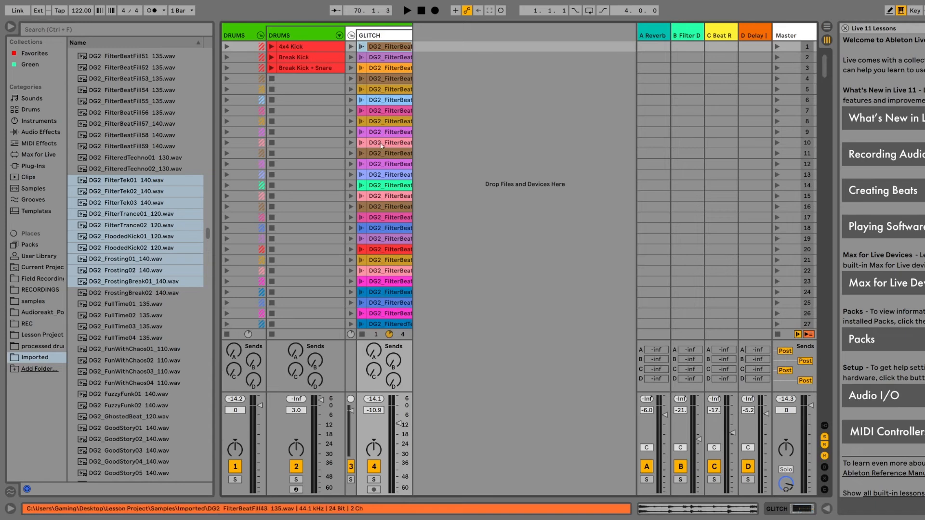
{"action": "key", "text": "Tab"}
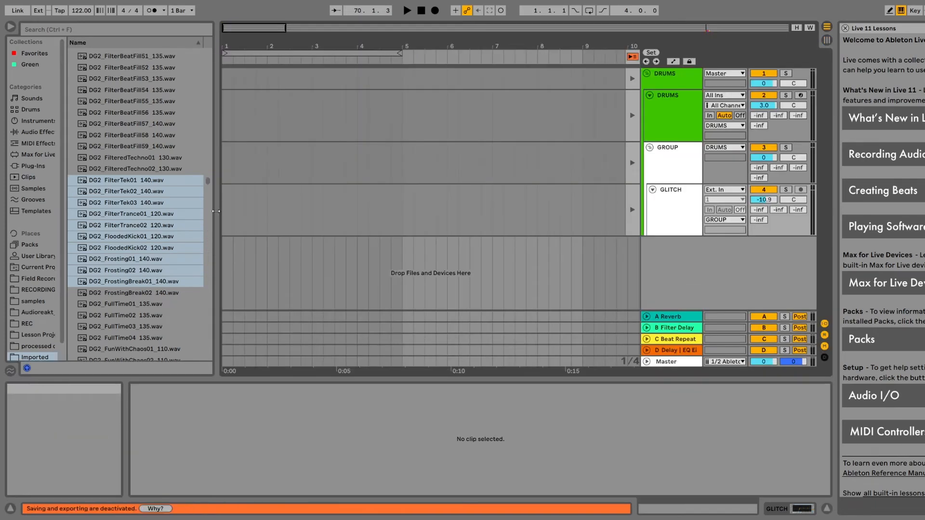
{"action": "key", "text": "Tab"}
{"action": "key", "text": "Tab"}
{"action": "key", "text": "Tab"}
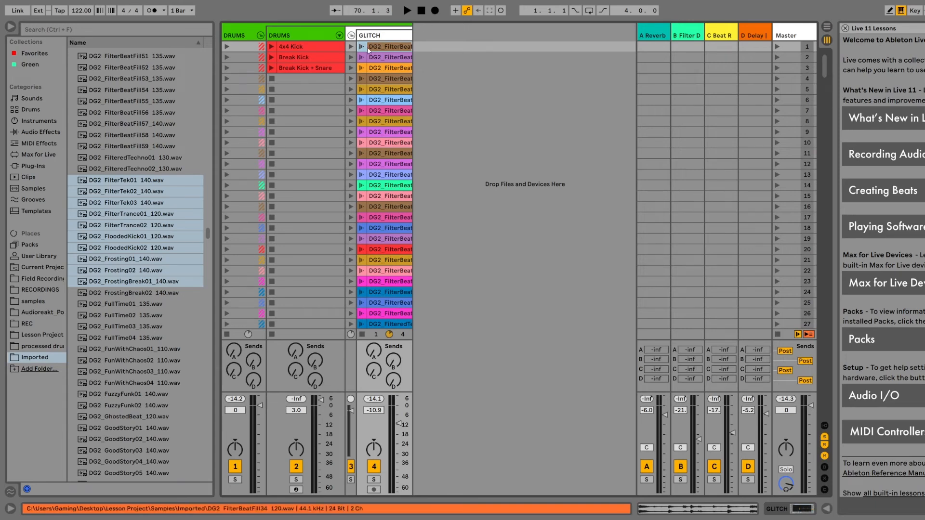
{"action": "key", "text": "Tab"}
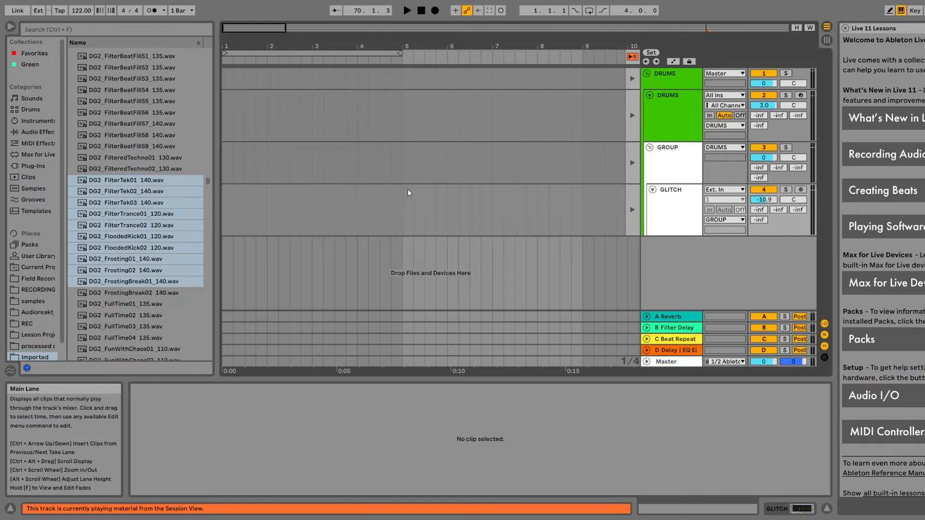
{"action": "key", "text": "Tab"}
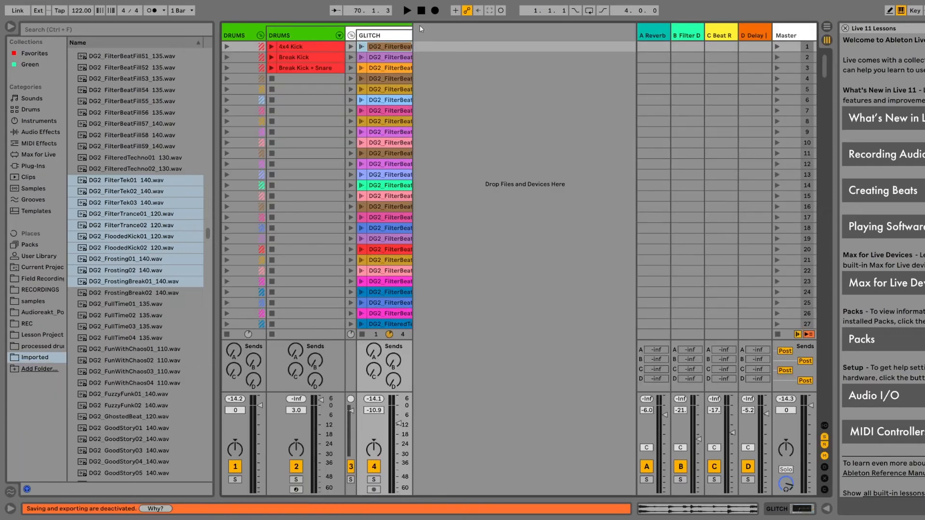
- Try recording the randomly jumping GLITCH clips into the arrangement at 122 BPM, starting from the first clip
{"action": "left_click", "coordinate": [362, 47]}
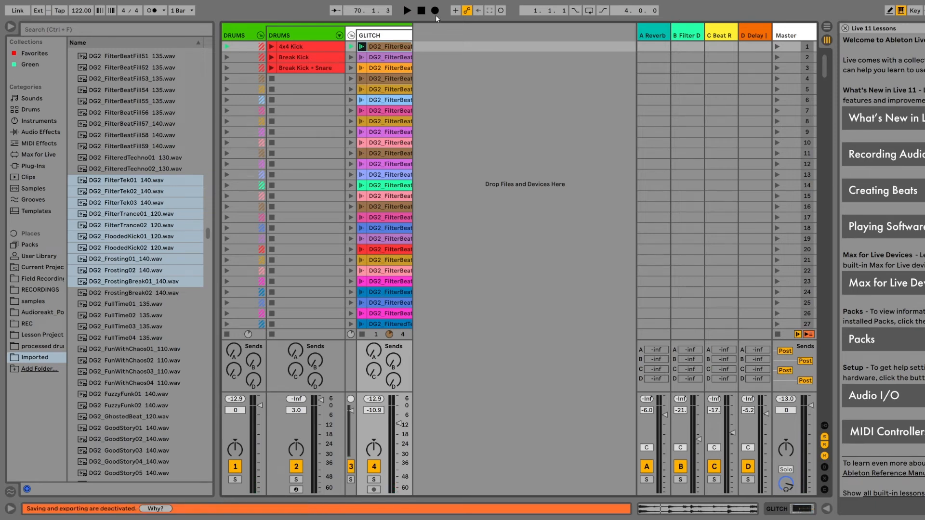
{"action": "key", "text": "Tab"}
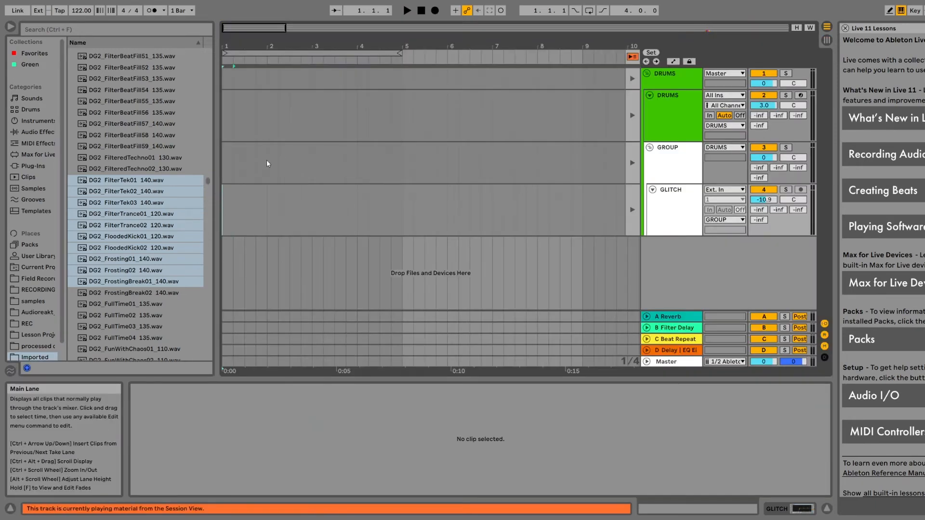
{"action": "left_click", "coordinate": [436, 14]}
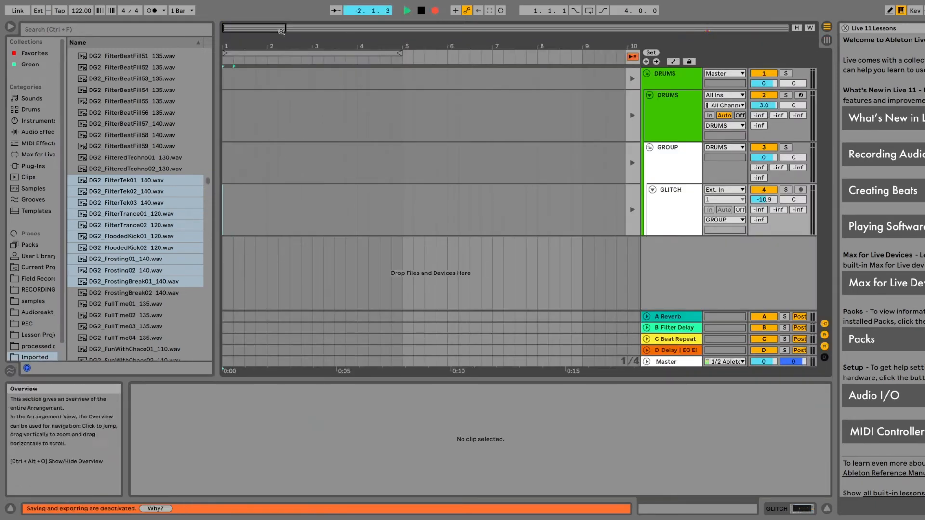
{"action": "mouse_move", "coordinate": [244, 44]}
{"action": "left_mouse_down"}
{"action": "mouse_move", "coordinate": [338, 44]}
{"action": "mouse_move", "coordinate": [351, 39]}
{"action": "mouse_move", "coordinate": [351, 11]}
{"action": "left_mouse_up"}
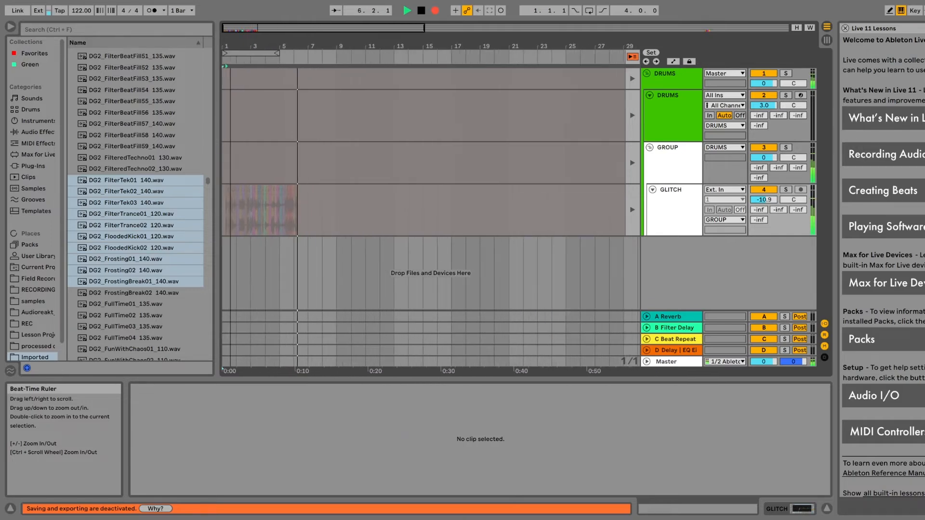
{"action": "key", "text": "space"}
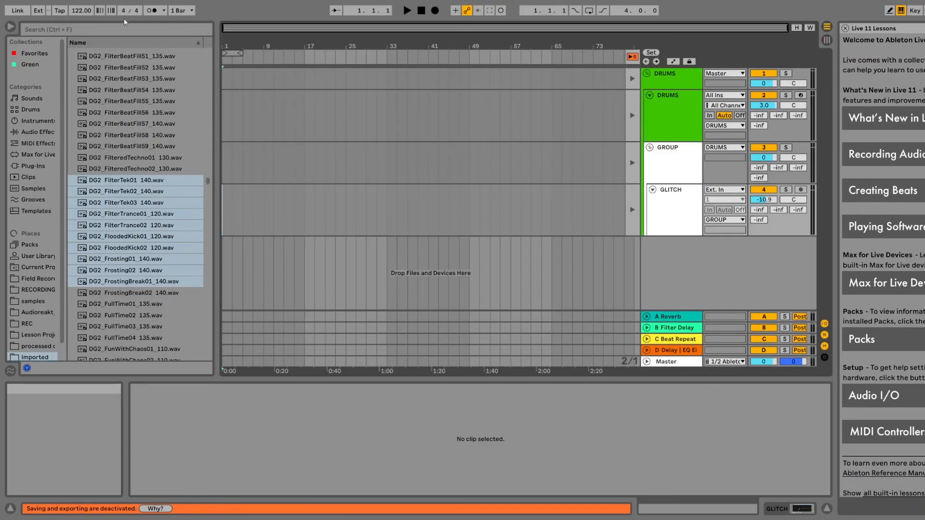
- Set the tempo to 999 BPM and record over 100 bars of the jumping GLITCH clips into the arrangement
{"action": "type", "text": "999"}
{"action": "key", "text": "Return"}
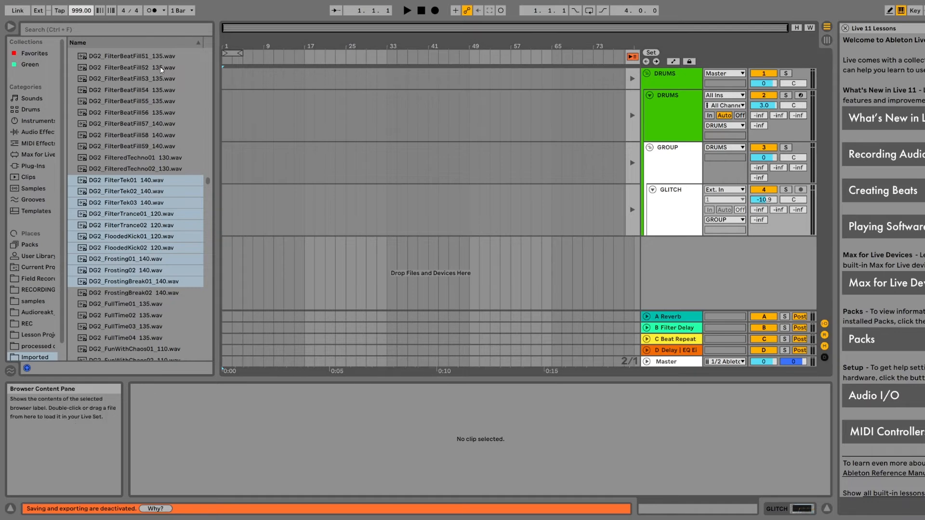
{"action": "left_click", "coordinate": [224, 210]}
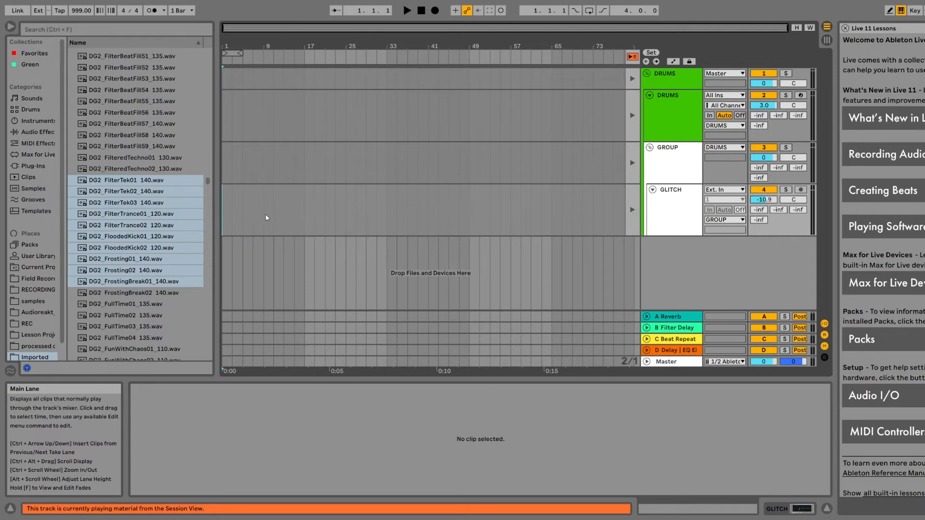
{"action": "key", "text": "Tab"}
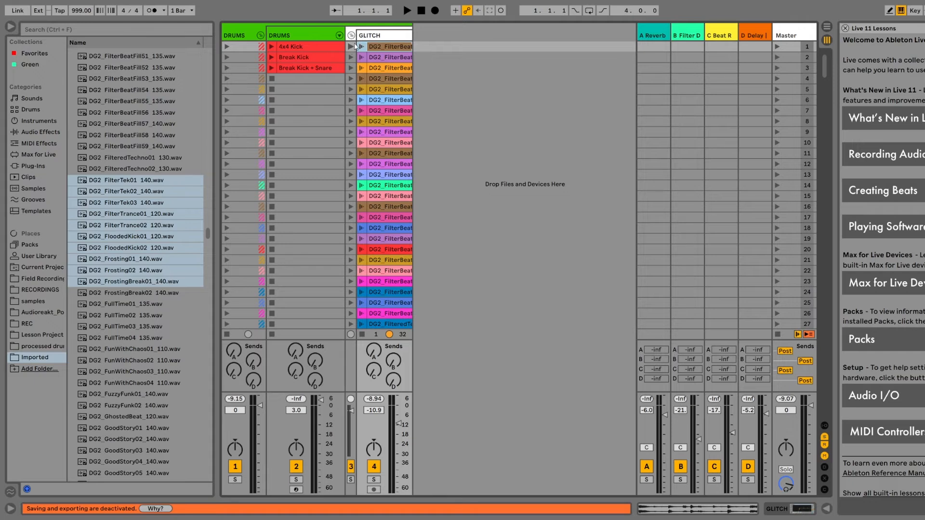
{"action": "key", "text": "Tab"}
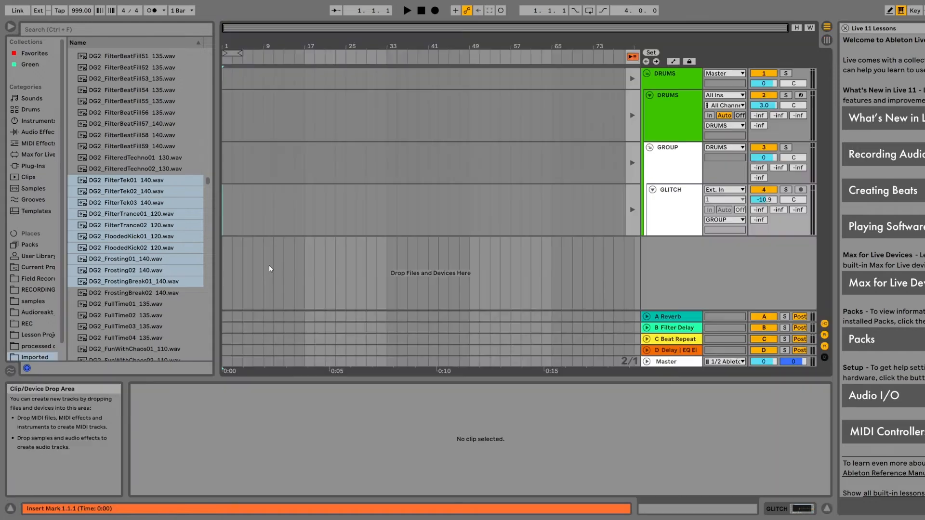
{"action": "key", "text": "Tab"}
{"action": "key", "text": "space"}
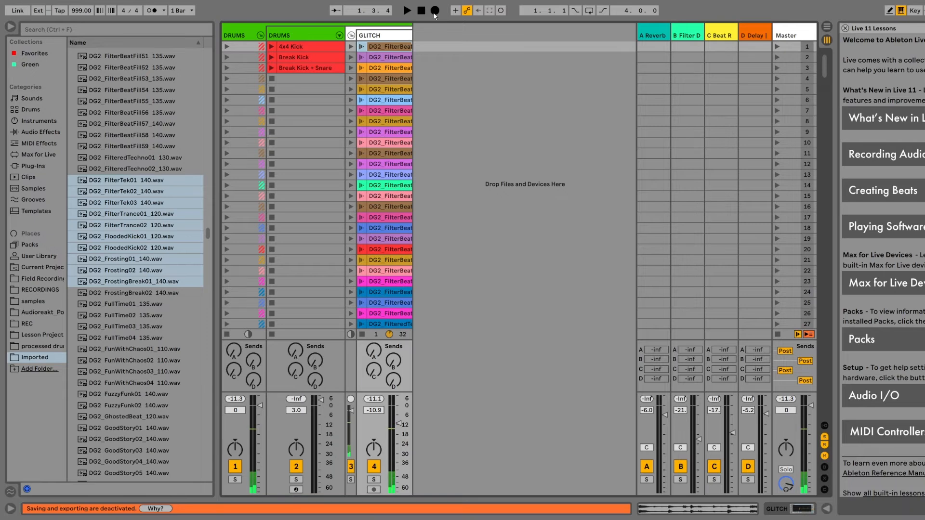
{"action": "key", "text": "Tab"}
{"action": "left_click", "coordinate": [435, 13]}
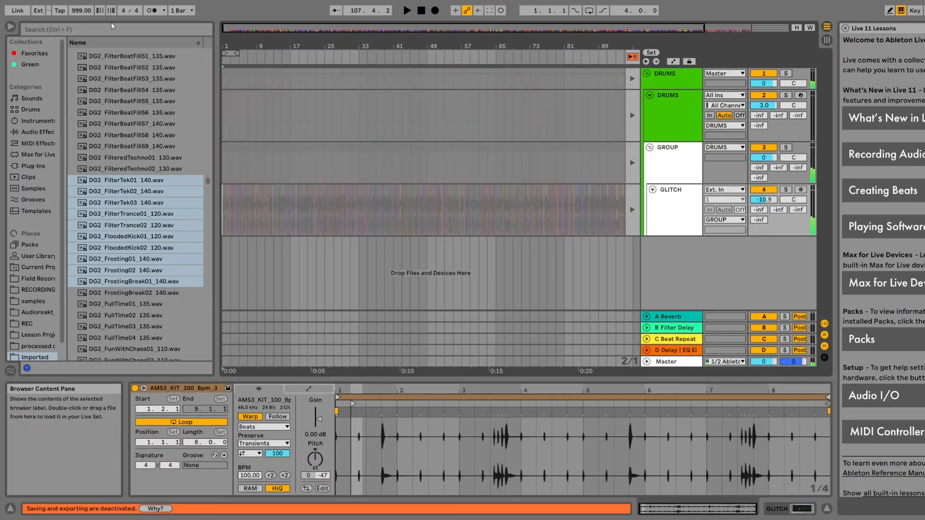
- Set the tempo to 122 BPM and switch the GLITCH track back to its recorded arrangement clips
{"action": "left_click", "coordinate": [81, 10]}
{"action": "type", "text": "122"}
{"action": "key", "text": "Return"}
{"action": "left_click_drag", "start_coordinate": [453, 46], "coordinate": [249, 47]}
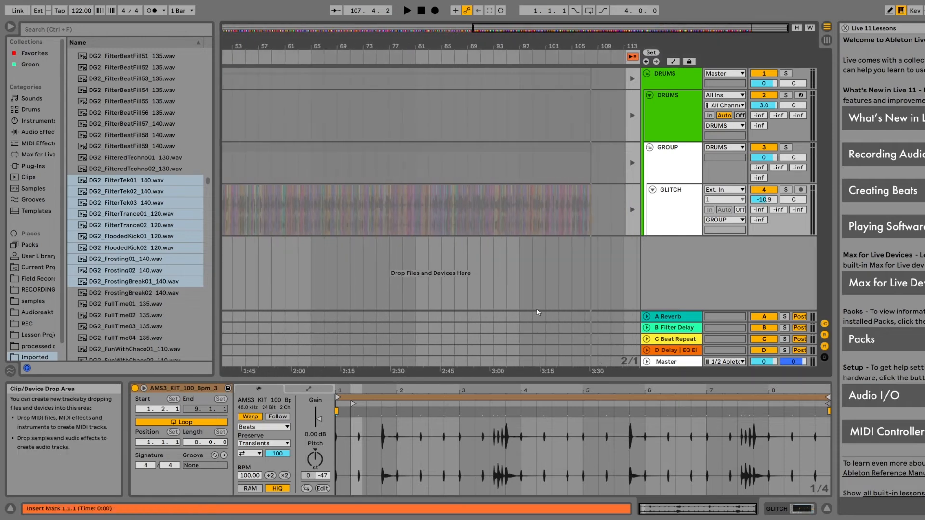
{"action": "left_click", "coordinate": [633, 210]}
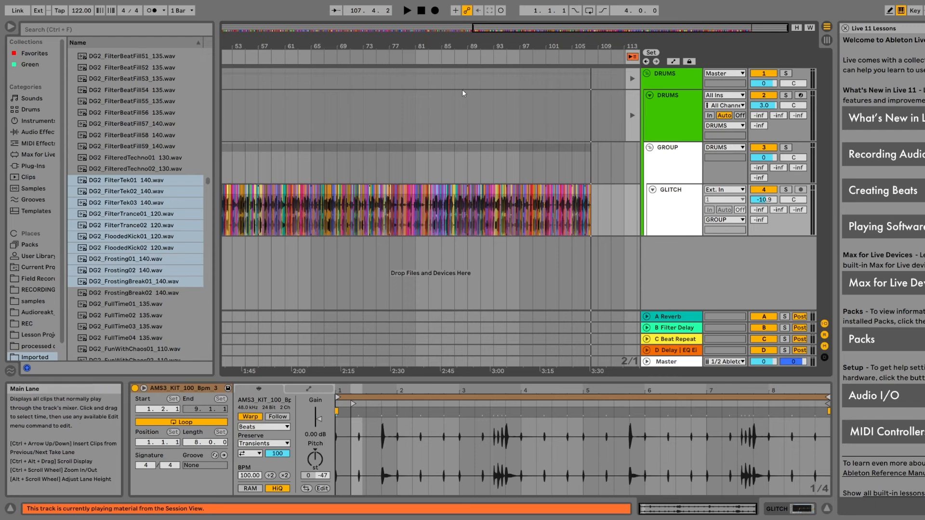
{"action": "left_click_drag", "start_coordinate": [439, 43], "coordinate": [549, 25]}
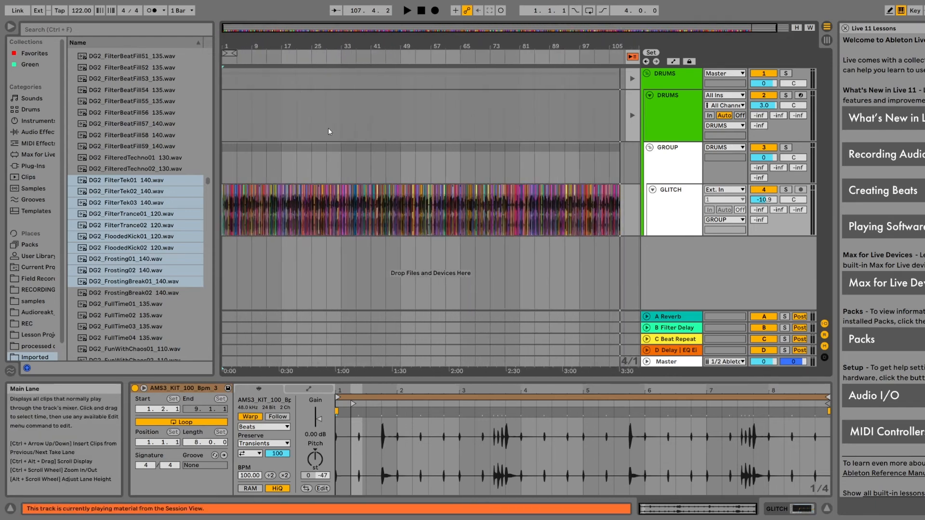
- Place the Break Kick + Snare clip at bar 1 of the DRUMS track in the arrangement
{"action": "key", "text": "Tab"}
{"action": "key", "text": "Tab"}
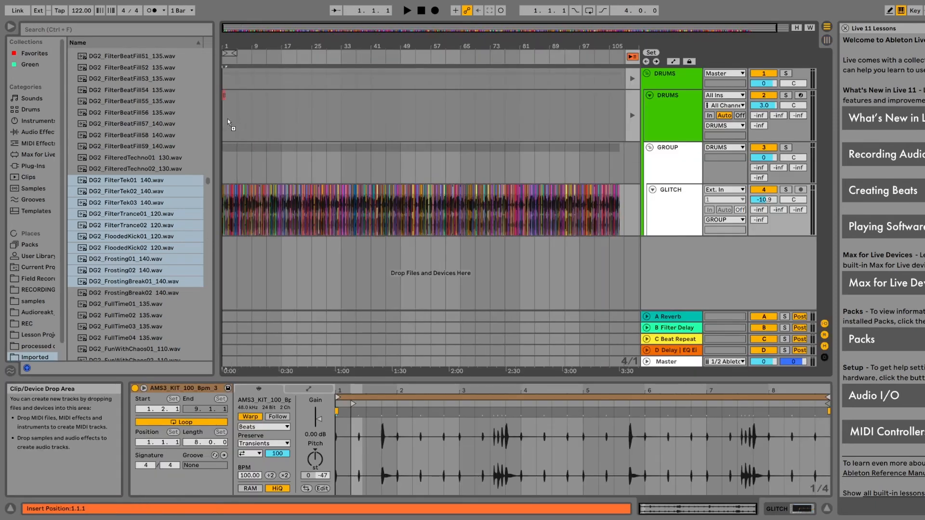
{"action": "left_click_drag", "start_coordinate": [227, 119], "coordinate": [227, 118]}
- Inspect the device chains of the GLITCH and DRUMS tracks, and return to the arrangement
{"action": "key", "text": "Tab"}
{"action": "double_click", "coordinate": [371, 36]}
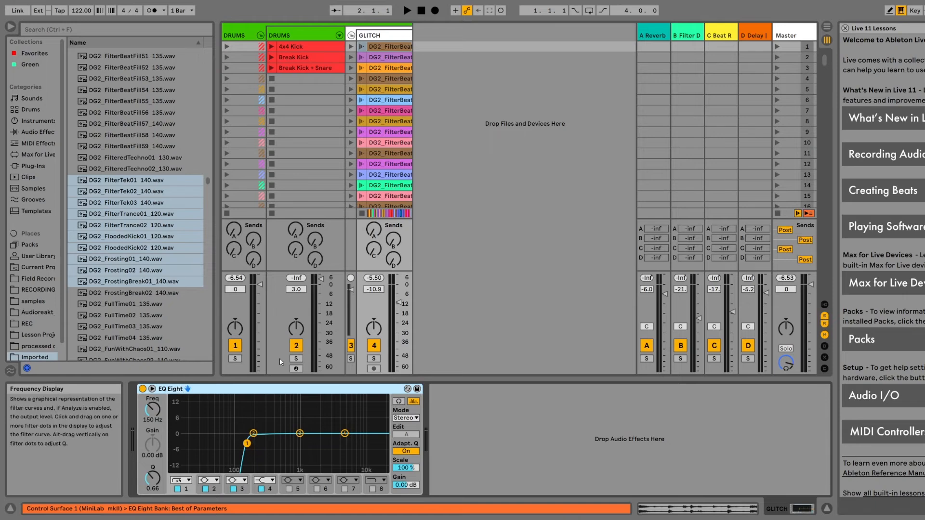
{"action": "key", "text": "ctrl+s"}
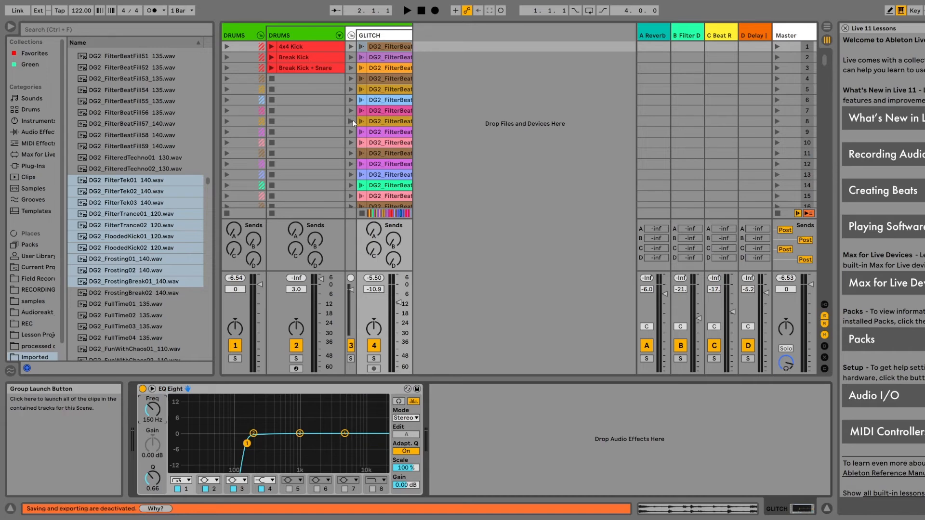
{"action": "left_click", "coordinate": [298, 47]}
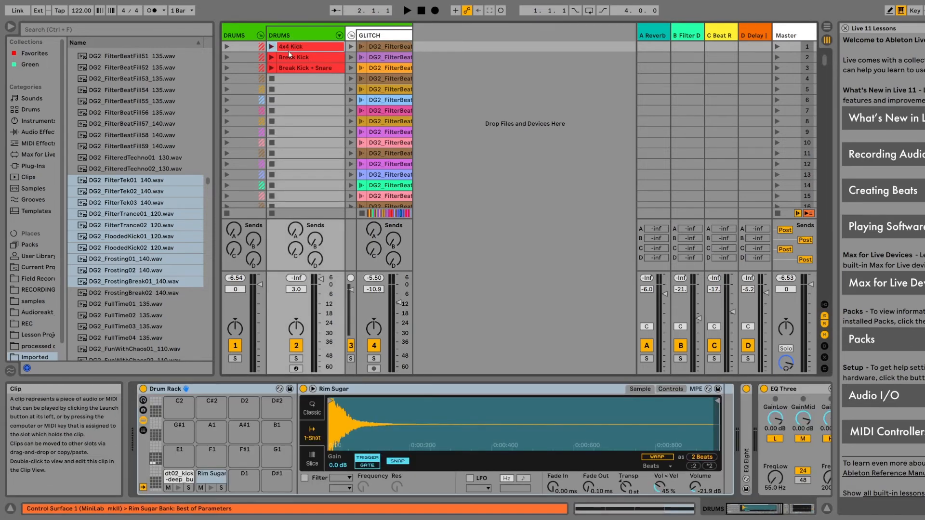
{"action": "key", "text": "Tab"}
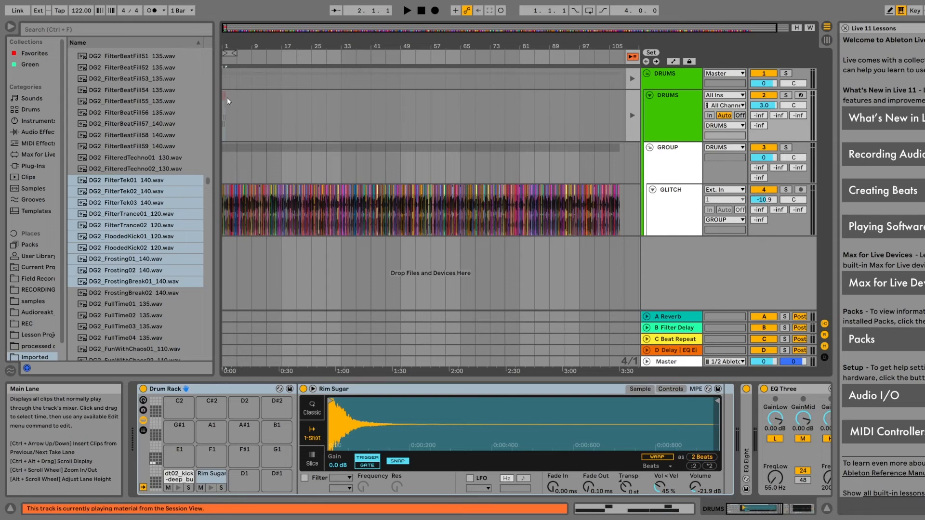
- Extend the Break Kick + Snare clip to the end of the GLITCH recording and play the arrangement from the start
{"action": "left_click_drag", "start_coordinate": [227, 97], "coordinate": [629, 113]}
{"action": "left_click", "coordinate": [225, 130]}
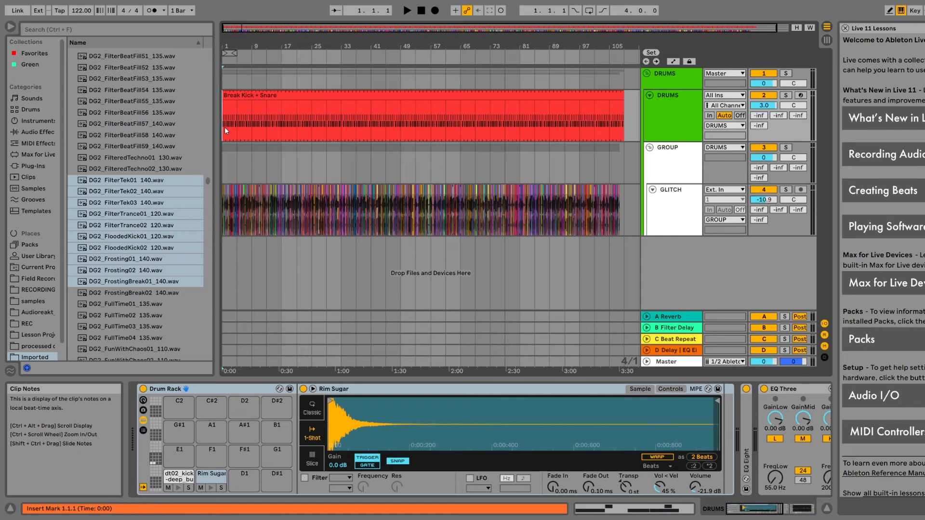
{"action": "key", "text": "space"}
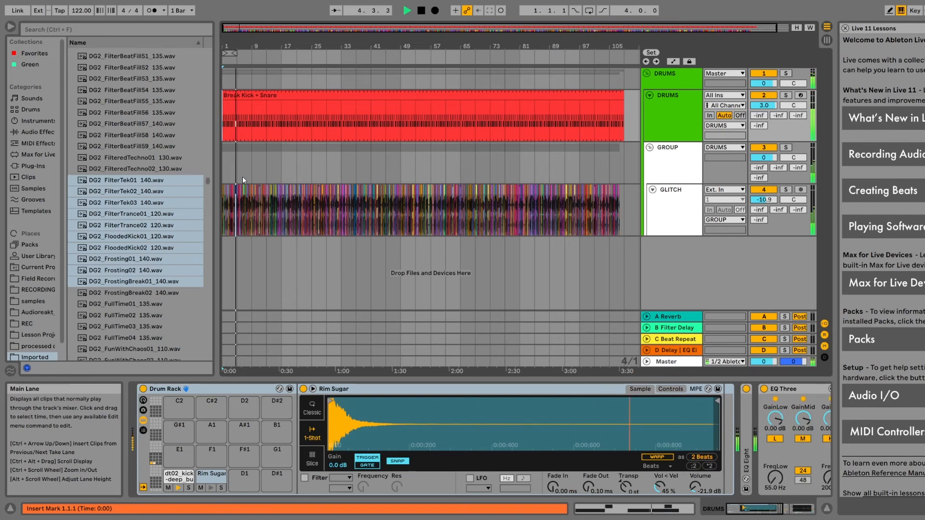
- Stop playback and duplicate the GLITCH track with all its clips
{"action": "key", "text": "space"}
{"action": "key", "text": "Tab"}
{"action": "left_click", "coordinate": [400, 91]}
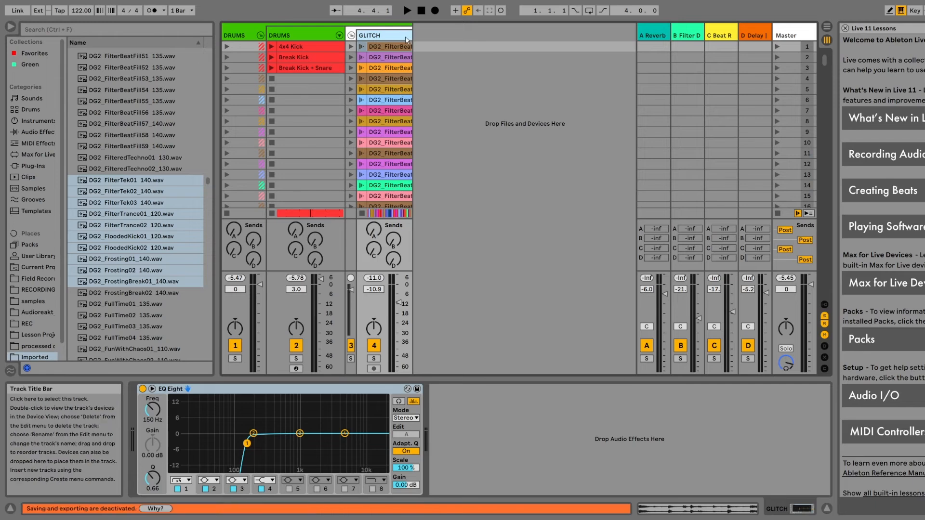
{"action": "key", "text": "ctrl+d"}
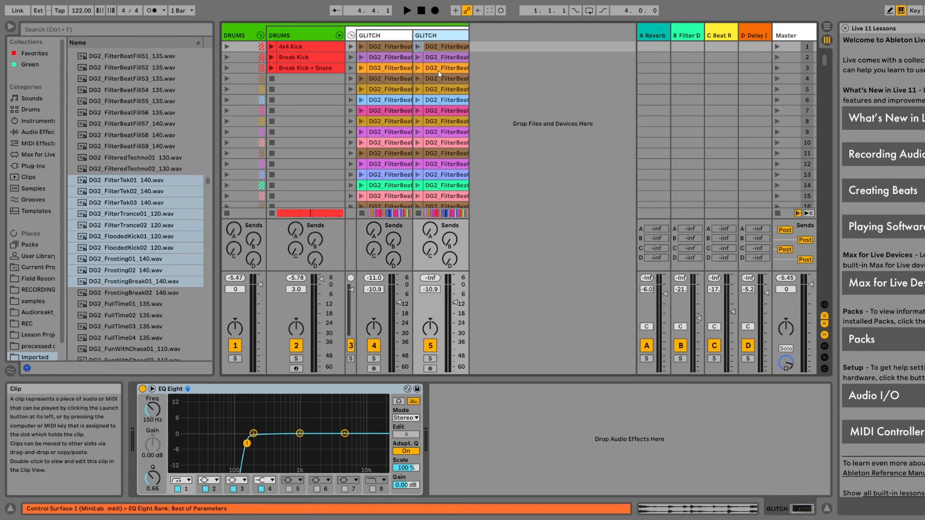
- Delete all recorded arrangement clips from the duplicated GLITCH track and return the insert mark to bar 1
{"action": "key", "text": "Tab"}
{"action": "left_click_drag", "start_coordinate": [629, 253], "coordinate": [497, 253]}
{"action": "left_click_drag", "start_coordinate": [426, 253], "coordinate": [247, 254]}
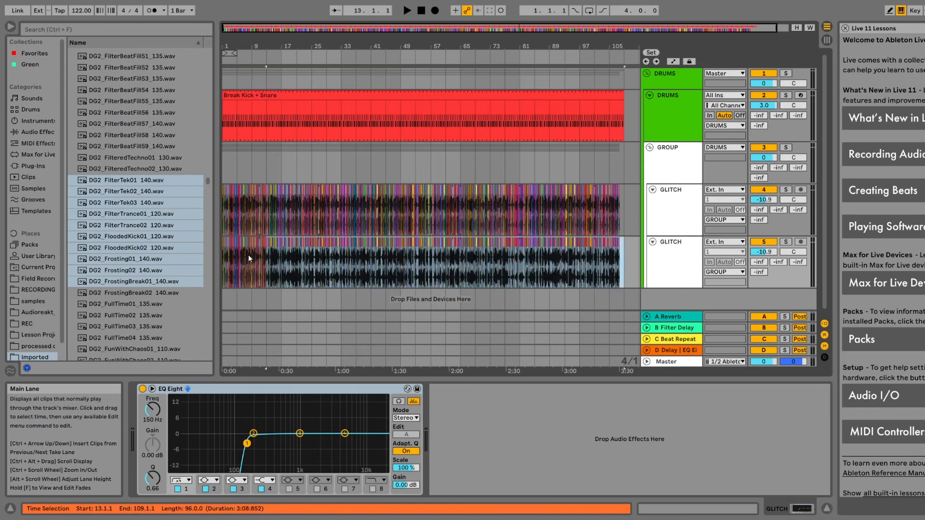
{"action": "key", "text": "Delete"}
{"action": "left_click", "coordinate": [233, 251]}
- Set the Follow Action time of all session clips in the duplicated GLITCH track to 0.0.2
{"action": "key", "text": "Tab"}
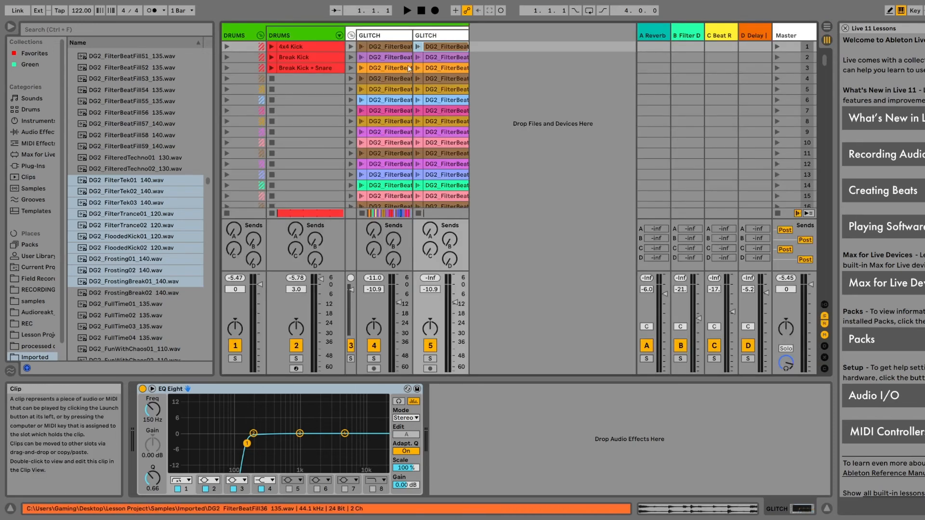
{"action": "key", "text": "Tab"}
{"action": "key", "text": "Tab"}
{"action": "left_click", "coordinate": [446, 47]}
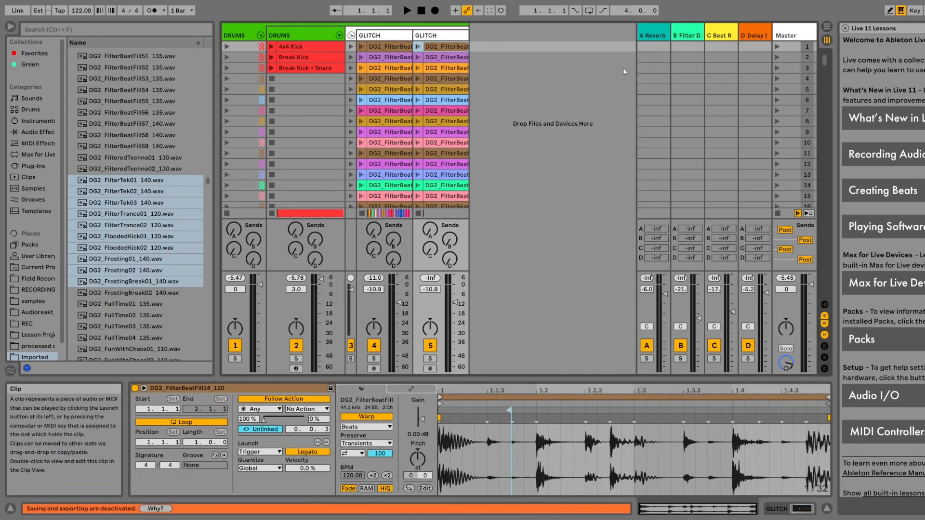
{"action": "left_click_drag", "start_coordinate": [824, 60], "coordinate": [776, 354]}
{"action": "left_click", "coordinate": [456, 202], "text": "shift"}
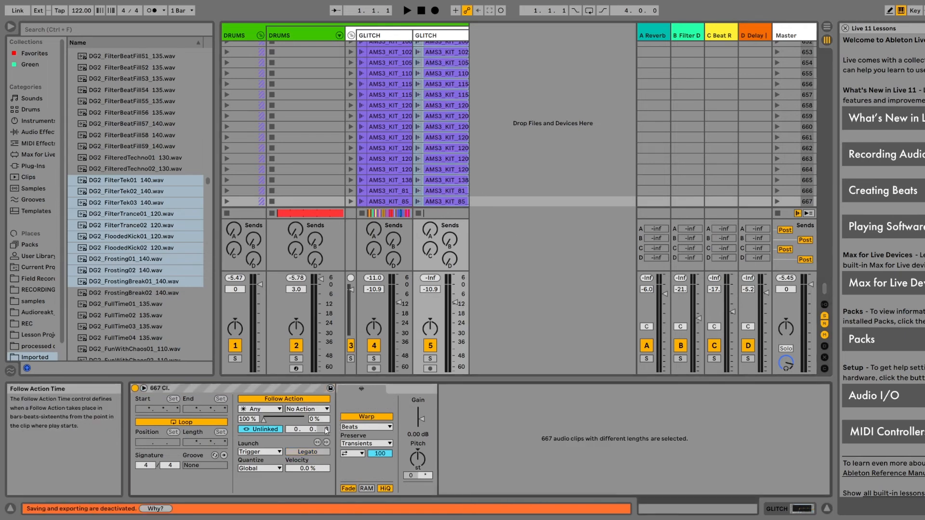
{"action": "key", "text": "Down"}
{"action": "key", "text": "Down"}
{"action": "key", "text": "Left"}
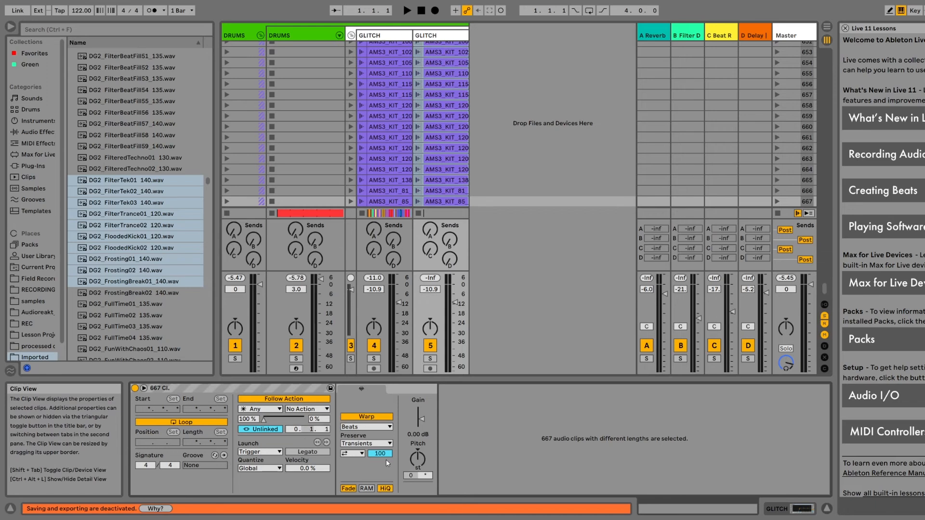
{"action": "key", "text": "Down"}
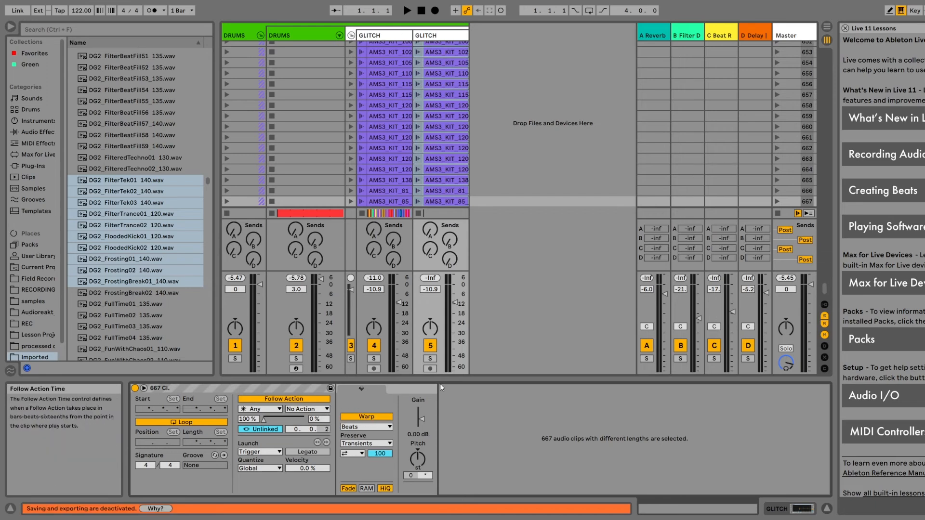
{"action": "left_click_drag", "start_coordinate": [824, 288], "coordinate": [812, 109]}
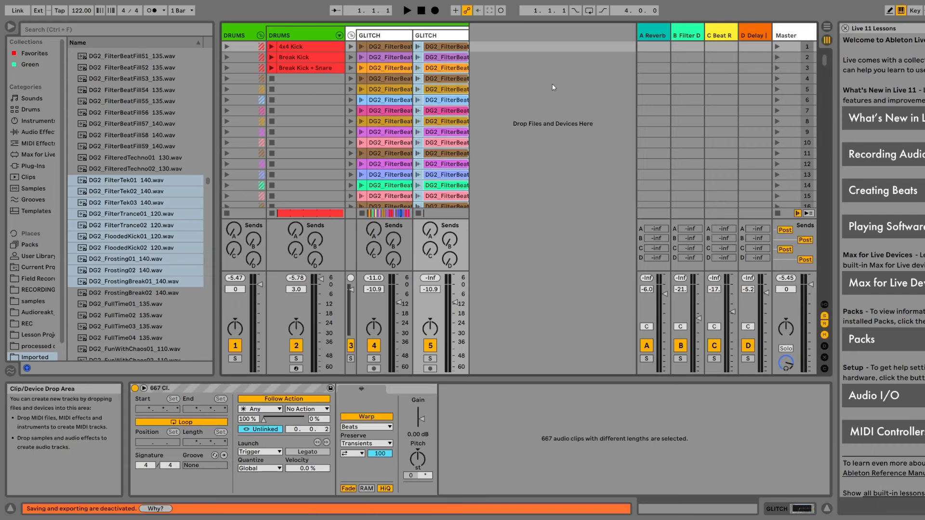
- Launch the first clip of the duplicated GLITCH track to audition it with the arrangement, and stop playback
{"action": "key", "text": "Tab"}
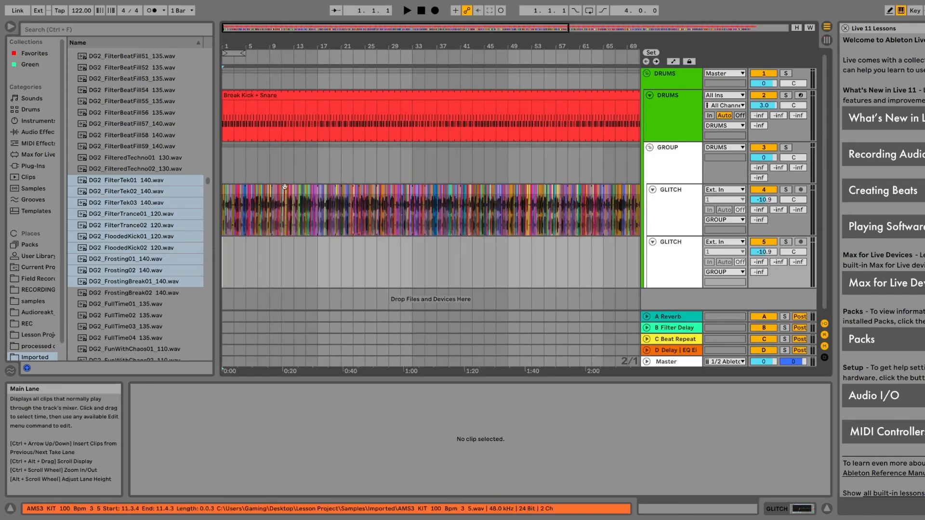
{"action": "key", "text": "Tab"}
{"action": "key", "text": "Tab"}
{"action": "key", "text": "Tab"}
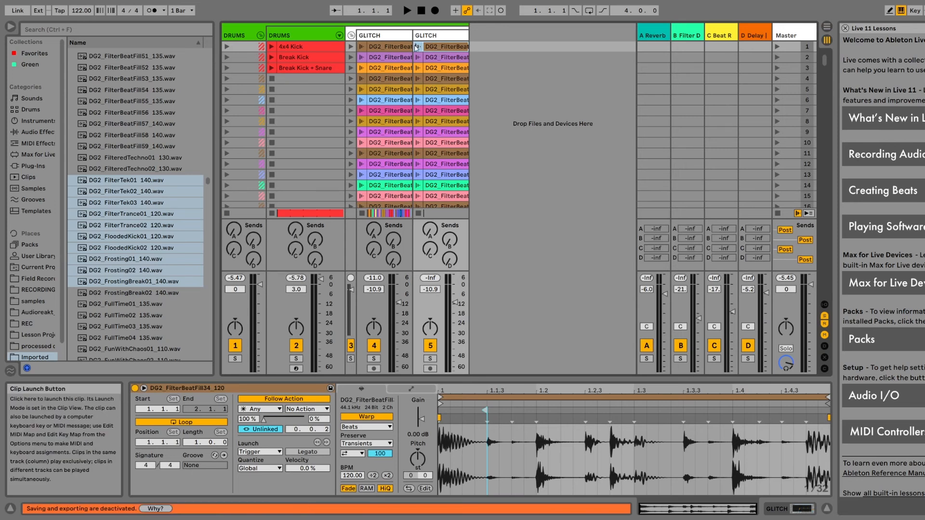
{"action": "left_click", "coordinate": [418, 47]}
{"action": "key", "text": "Tab"}
{"action": "key", "text": "Tab"}
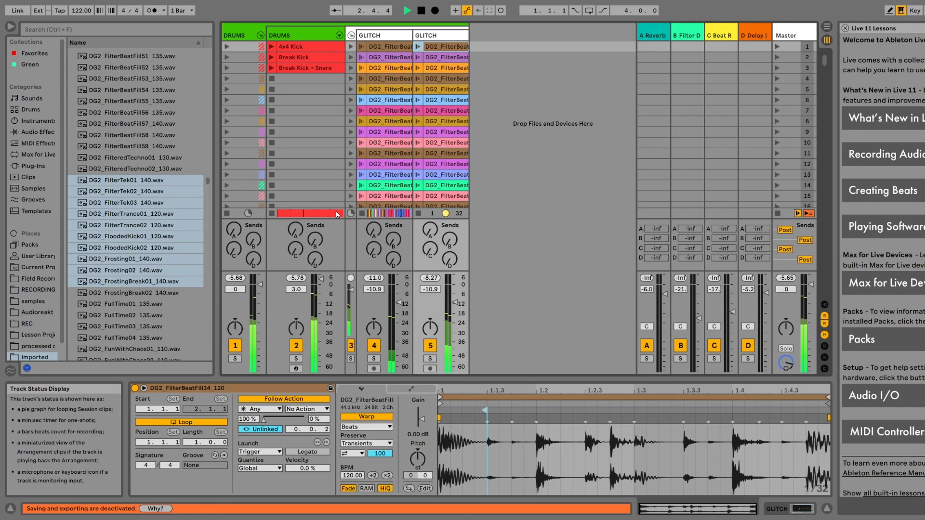
{"action": "key", "text": "Tab"}
{"action": "key", "text": "space"}
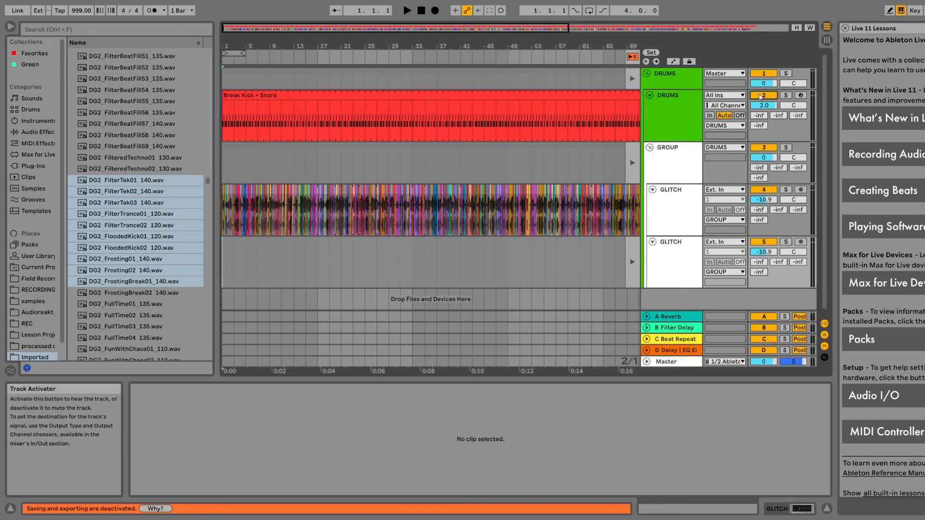
- With DRUMS muted, record the duplicated GLITCH track's jumping clips into the arrangement at 999 BPM up to about bar 110, and return it to arrangement playback
{"action": "key", "text": "Tab"}
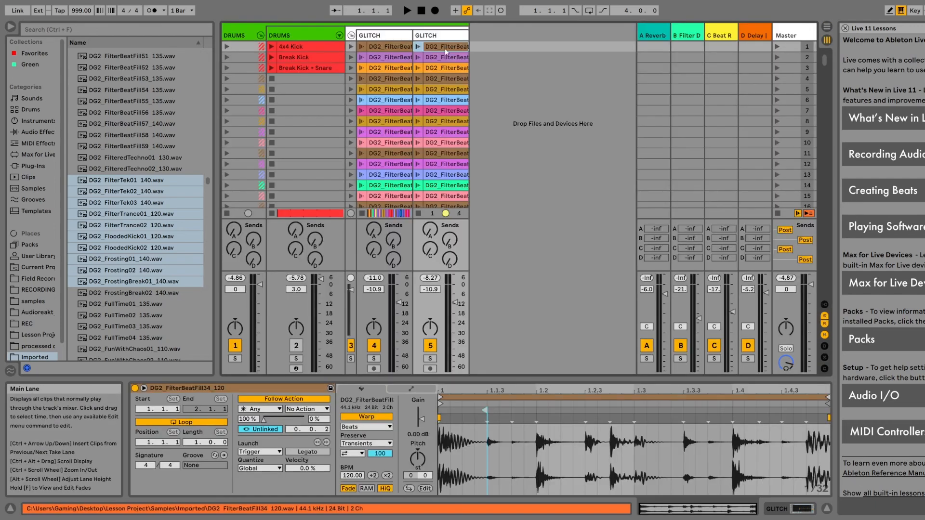
{"action": "left_click", "coordinate": [418, 47]}
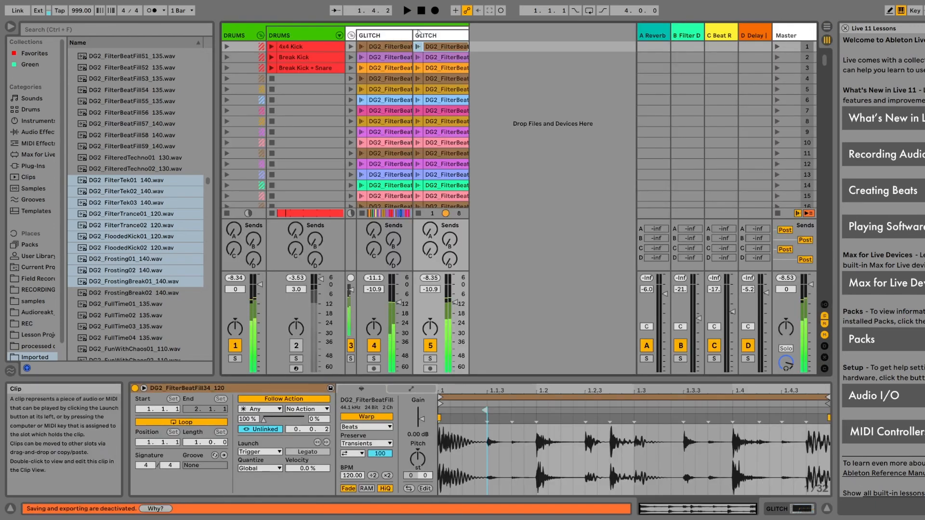
{"action": "left_click", "coordinate": [435, 11]}
{"action": "key", "text": "Tab"}
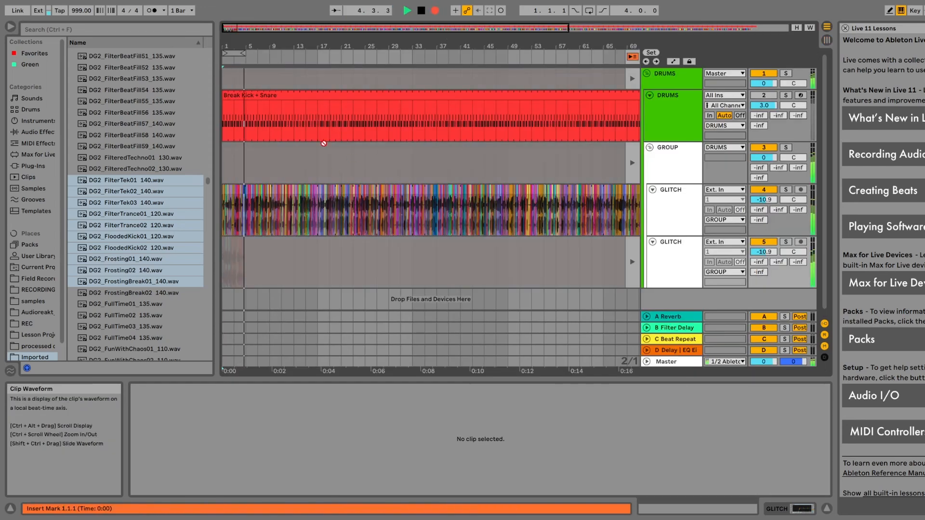
{"action": "left_click_drag", "start_coordinate": [339, 43], "coordinate": [295, 42]}
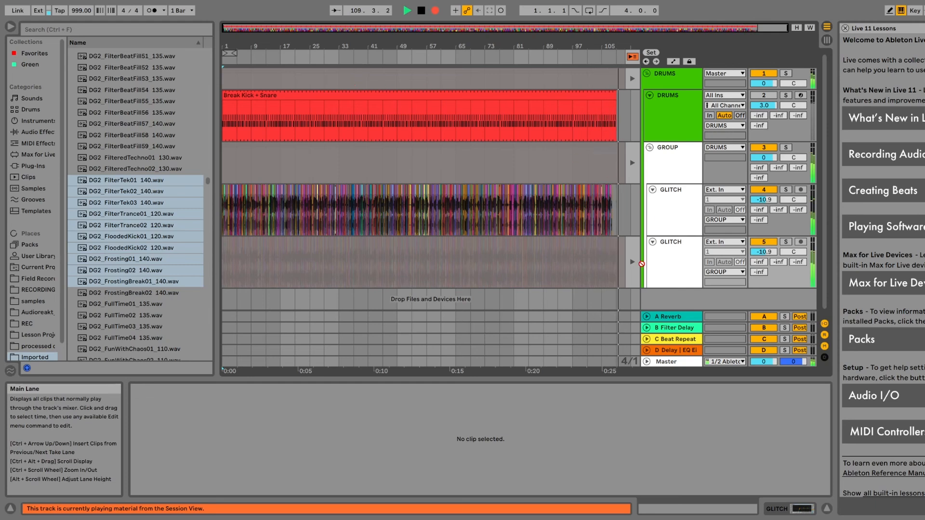
{"action": "key", "text": "space"}
{"action": "left_click", "coordinate": [632, 257]}
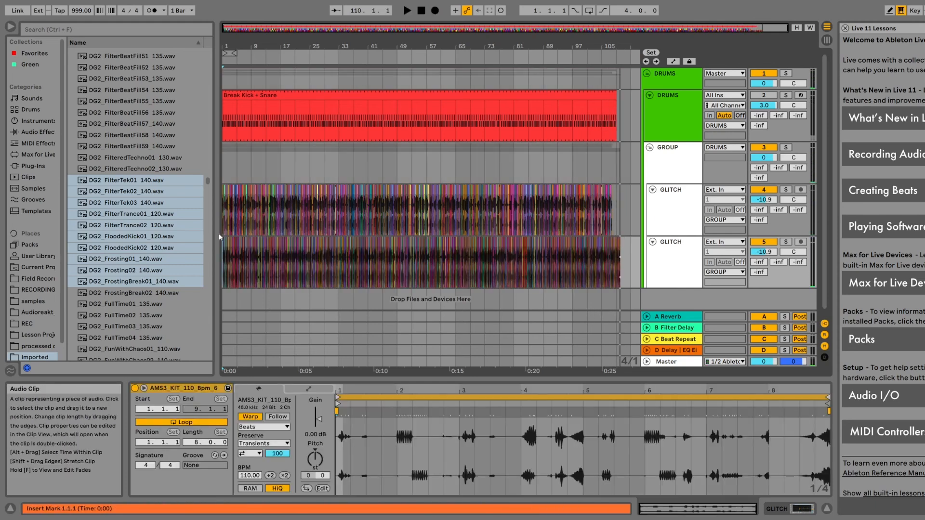
- Set the tempo to 122 BPM and play the arrangement with both GLITCH tracks from the start
{"action": "scroll", "coordinate": [229, 177], "scroll_direction": "up", "scroll_amount": 5, "text": "ctrl"}
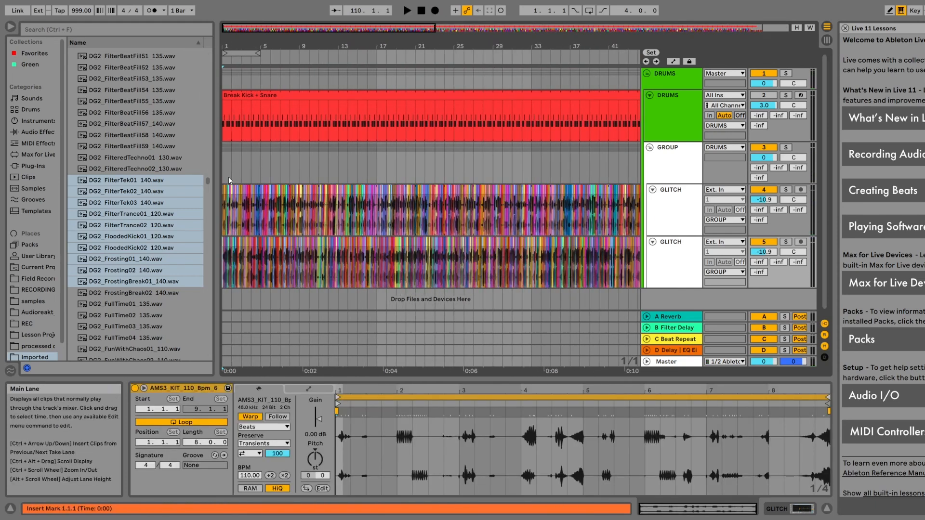
{"action": "left_click", "coordinate": [227, 173]}
{"action": "key", "text": "space"}
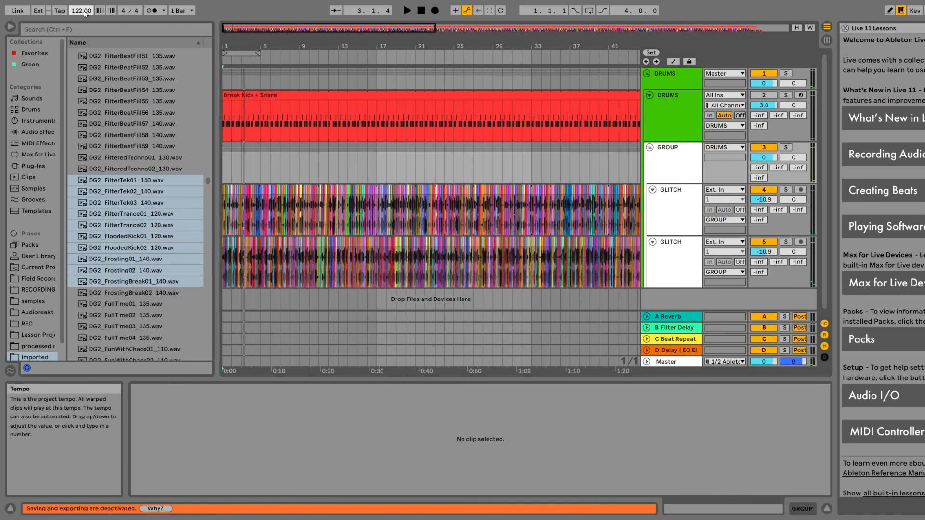
{"action": "left_click", "coordinate": [224, 157]}
{"action": "key", "text": "space"}
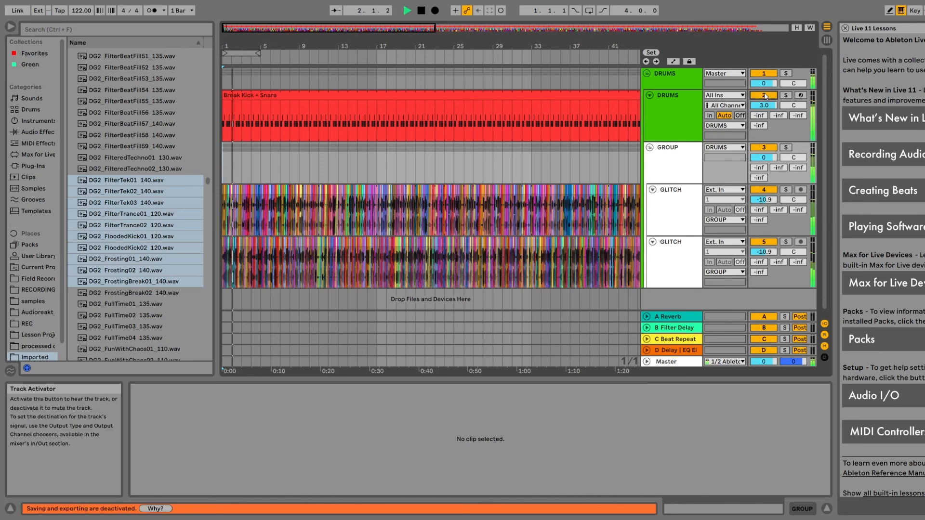
- Raise the DRUMS track volume to 5.0 dB while playing the active drums with both GLITCH tracks
{"action": "left_click_drag", "start_coordinate": [769, 107], "coordinate": [769, 103]}
{"action": "key", "text": "space"}
{"action": "key", "text": "space"}
{"action": "key", "text": "Up"}
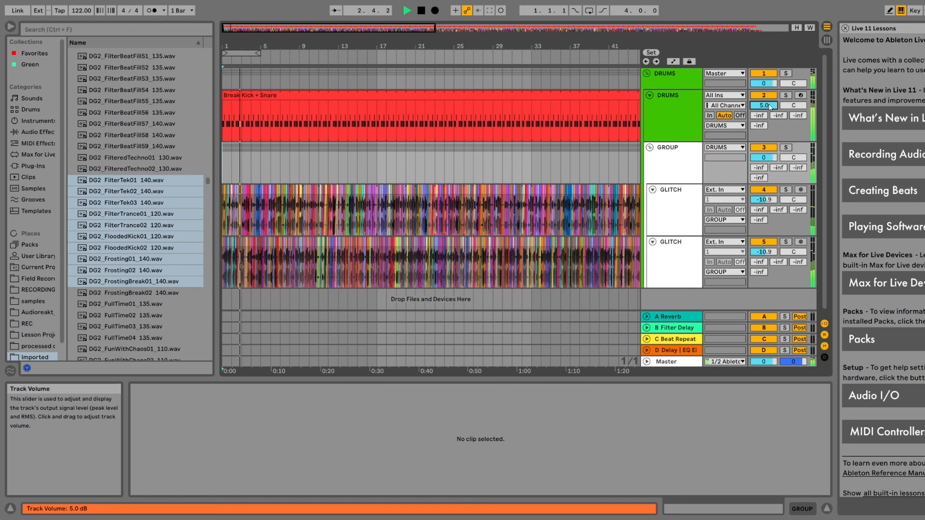
{"action": "key", "text": "ctrl+s"}
{"action": "left_click", "coordinate": [762, 96]}
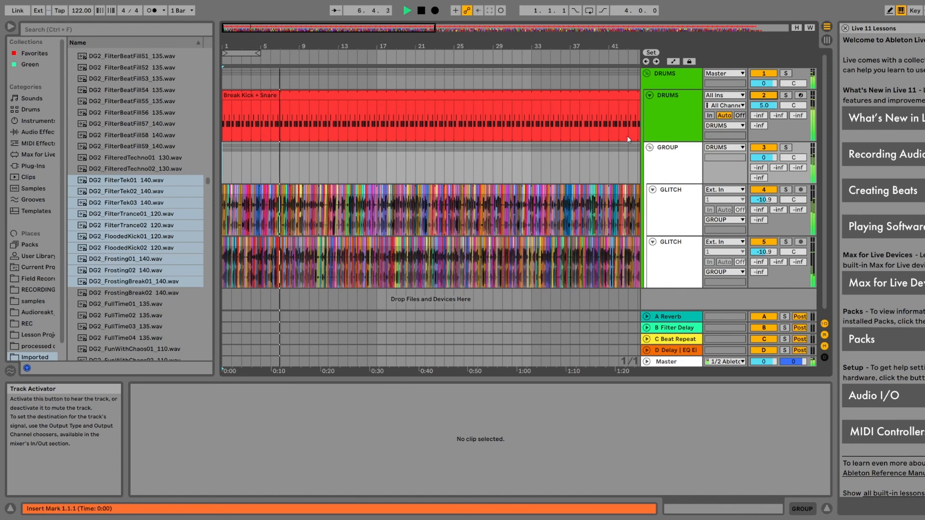
- Delete the Break Kick + Snare clip from the DRUMS track in the arrangement
{"action": "left_click_drag", "start_coordinate": [306, 36], "coordinate": [388, 62]}
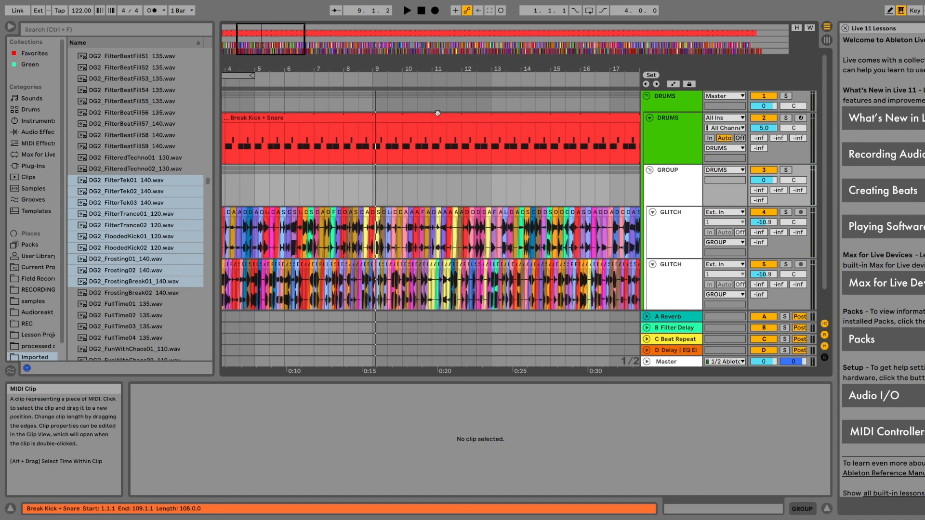
{"action": "left_click", "coordinate": [437, 112]}
{"action": "key", "text": "Delete"}
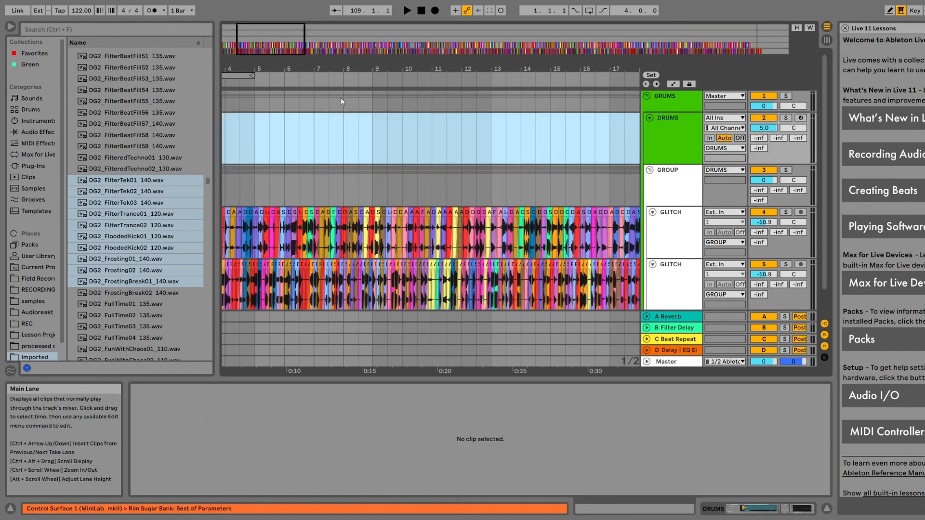
- Place the 4x4 Kick clip on the DRUMS track from bar 1 to bar 19 and play the arrangement
{"action": "key", "text": "Tab"}
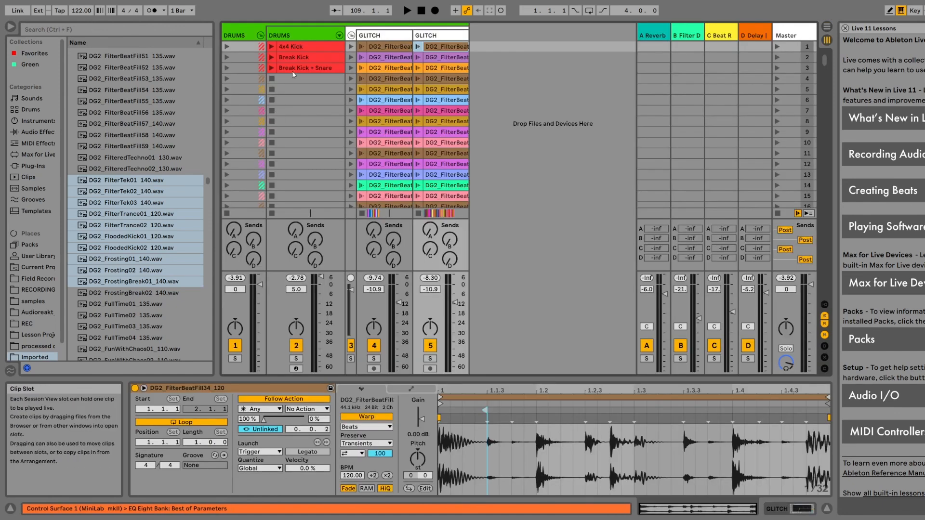
{"action": "key", "text": "Tab"}
{"action": "left_click_drag", "start_coordinate": [299, 47], "coordinate": [418, 115]}
{"action": "key", "text": "space"}
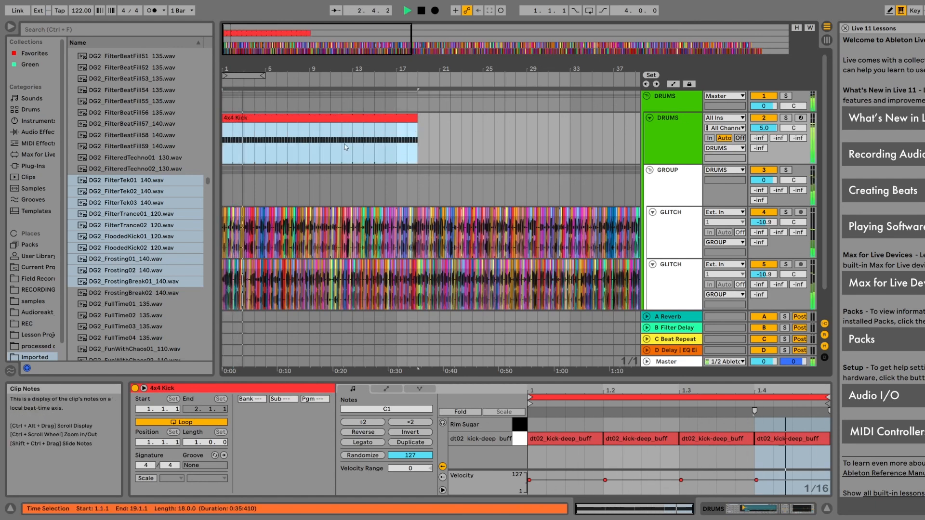
{"action": "left_click_drag", "start_coordinate": [429, 117], "coordinate": [212, 109]}
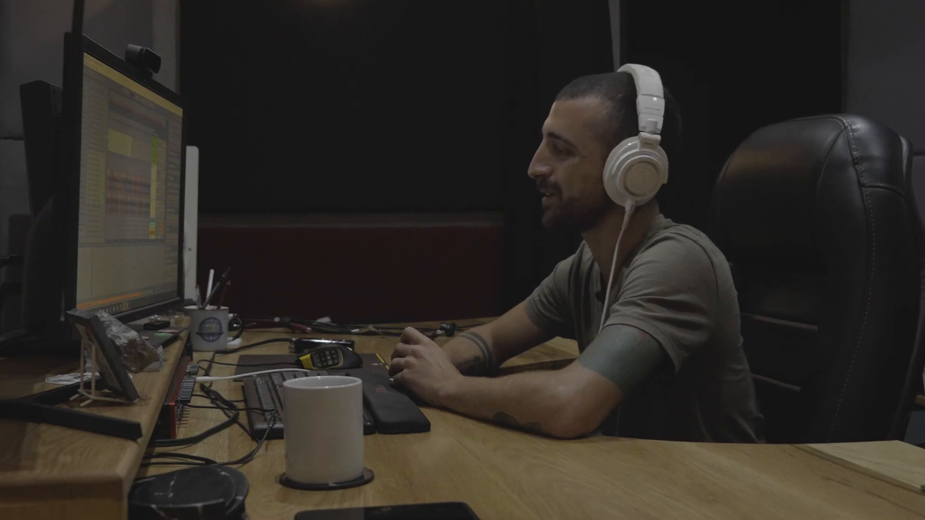